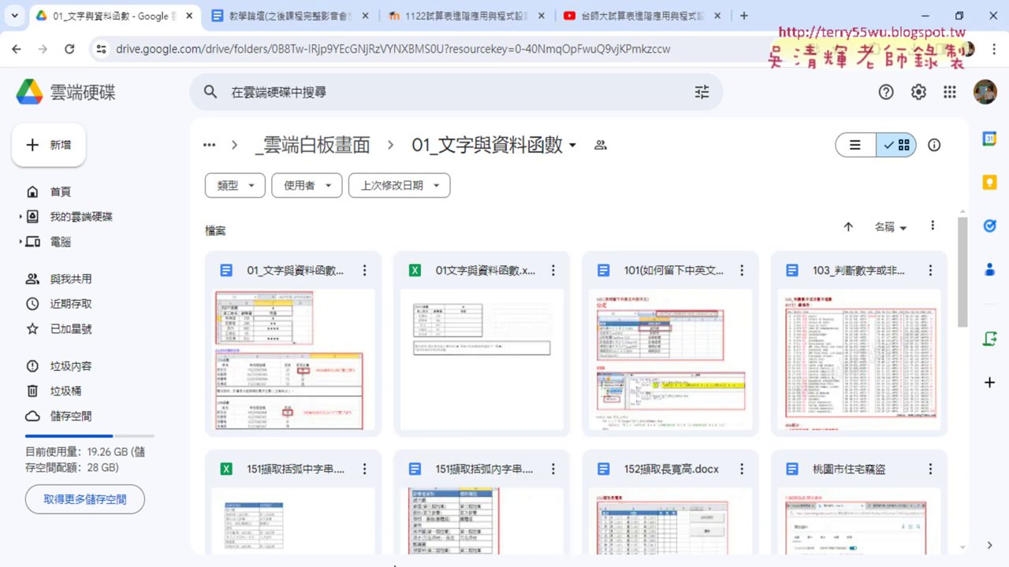
- Browse from 範例檔 into the 01文字與資料函數 folder and open the 01文字與資料函數 workbook
left_click(567, 536)
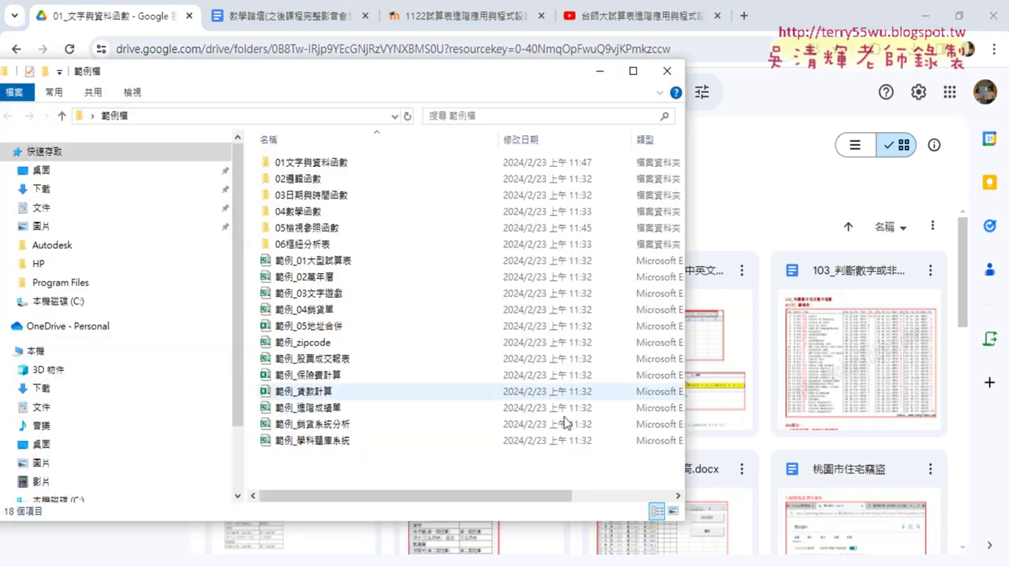
double_click(323, 168)
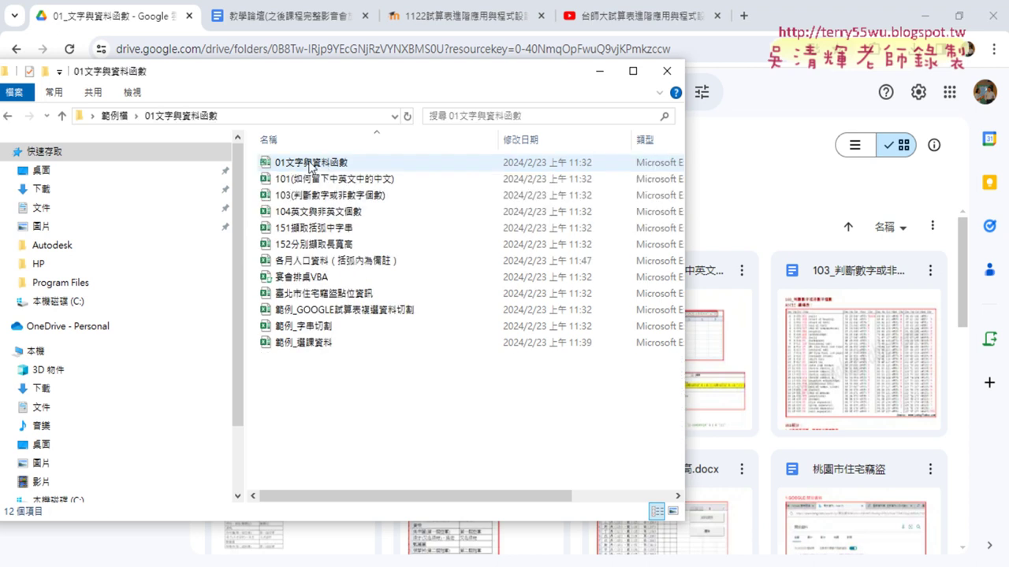
left_click(302, 165)
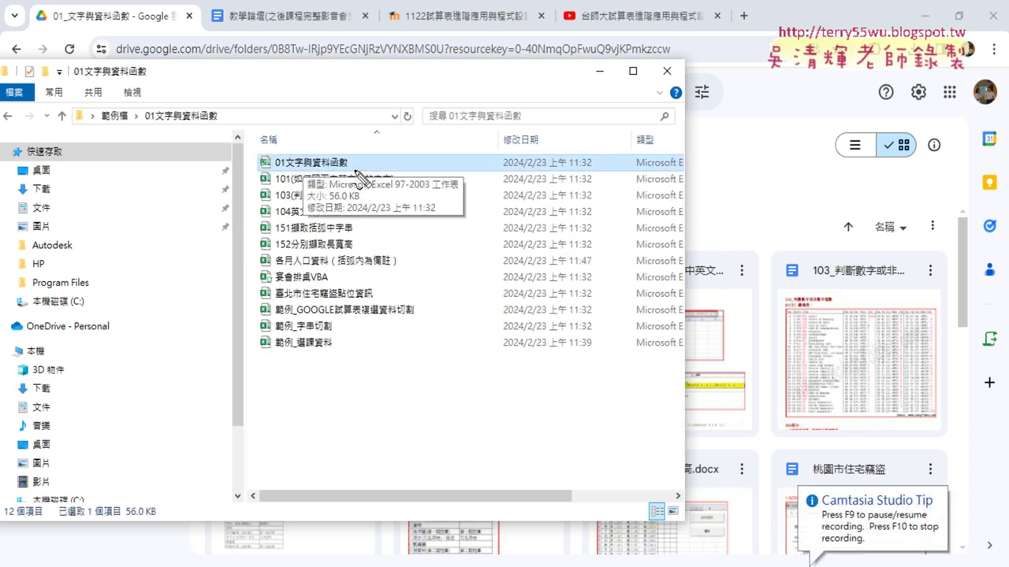
mouse_move(359, 175)
left_mouse_down()
mouse_move(341, 149)
mouse_move(355, 167)
left_mouse_up()
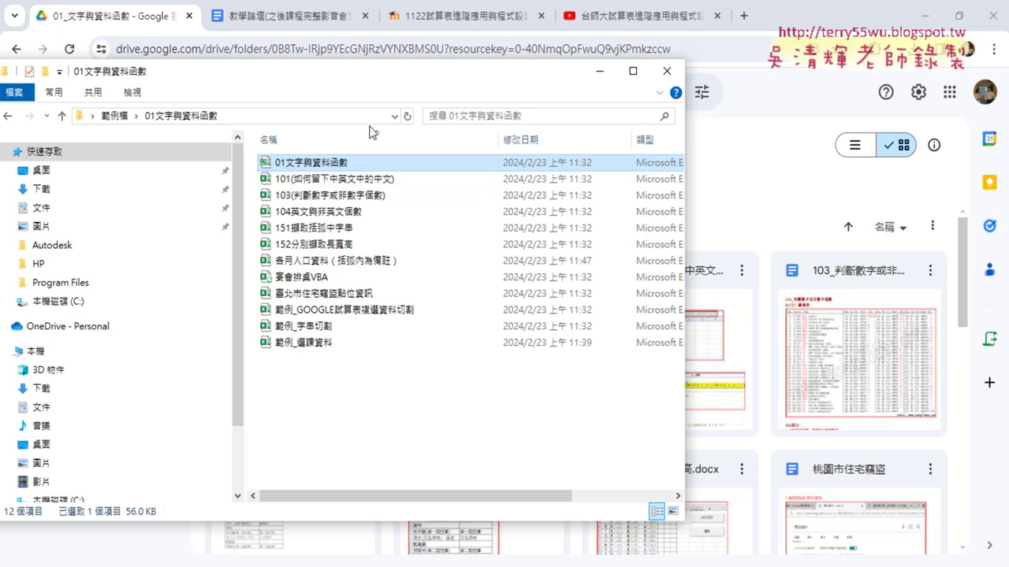
left_click_drag(406, 86, 497, 84)
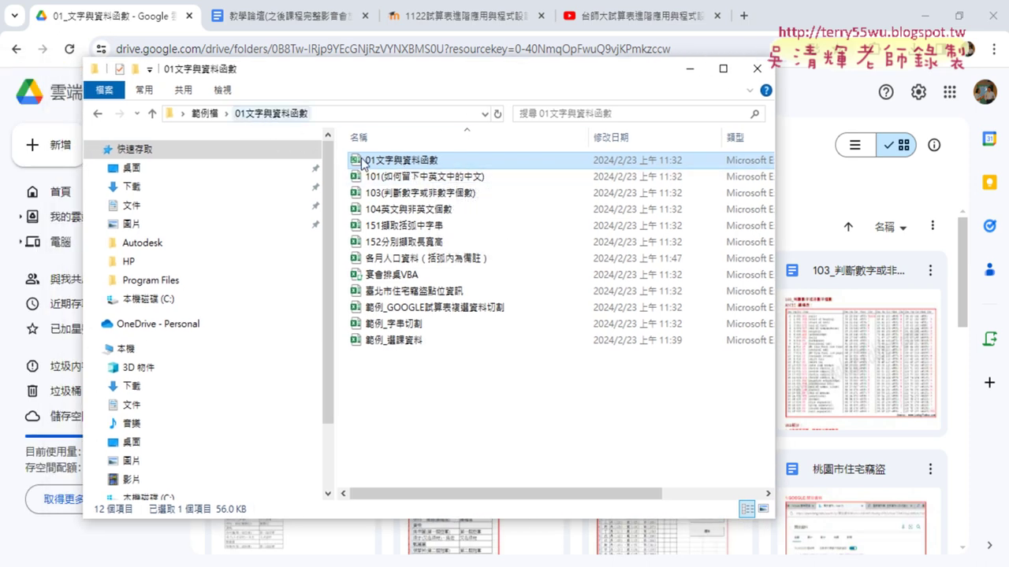
double_click(418, 162)
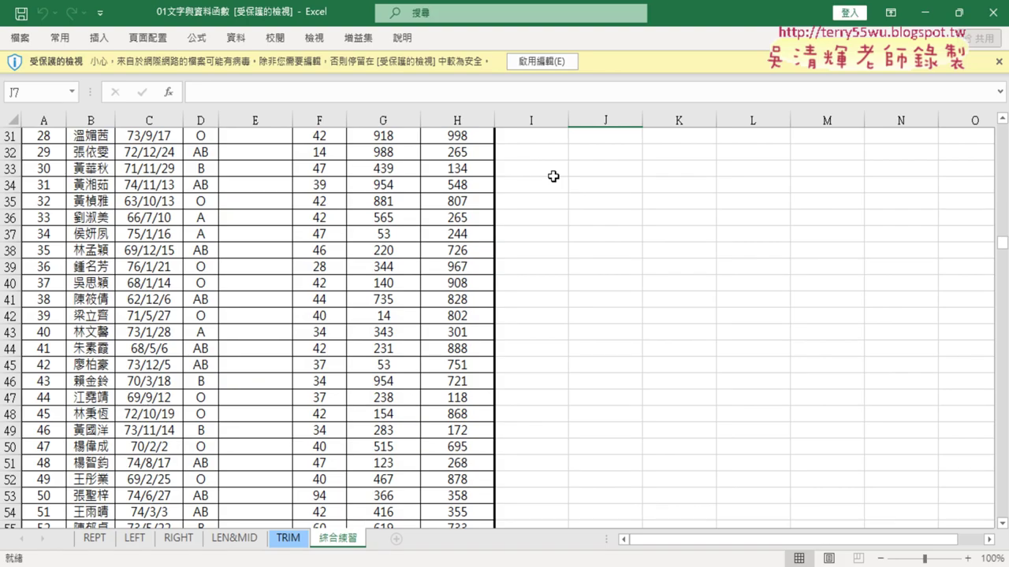
- Enable editing on the protected workbook and return to the top of the 綜合練習 sheet
left_click(553, 60)
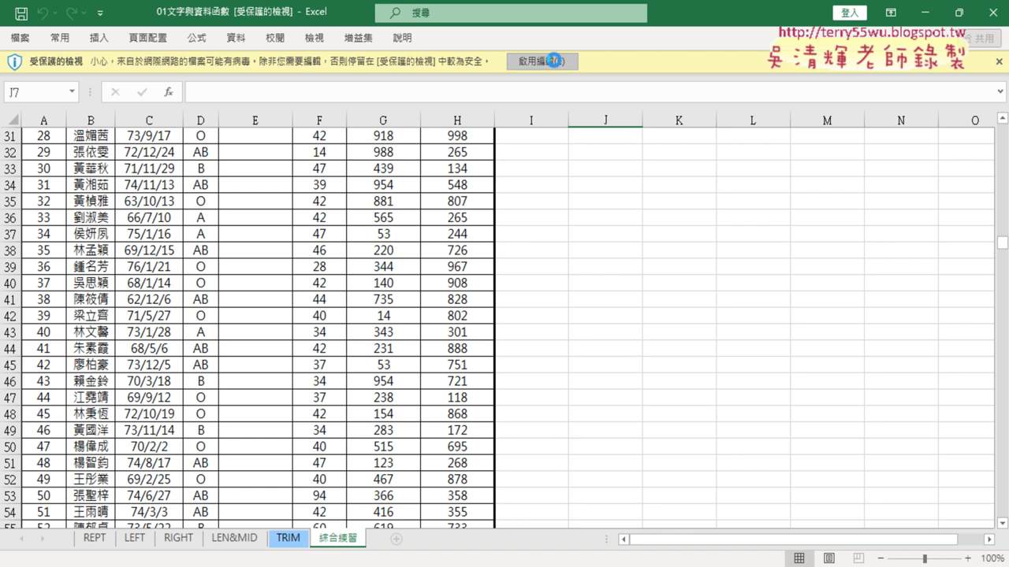
scroll(969, 285, "up", 4)
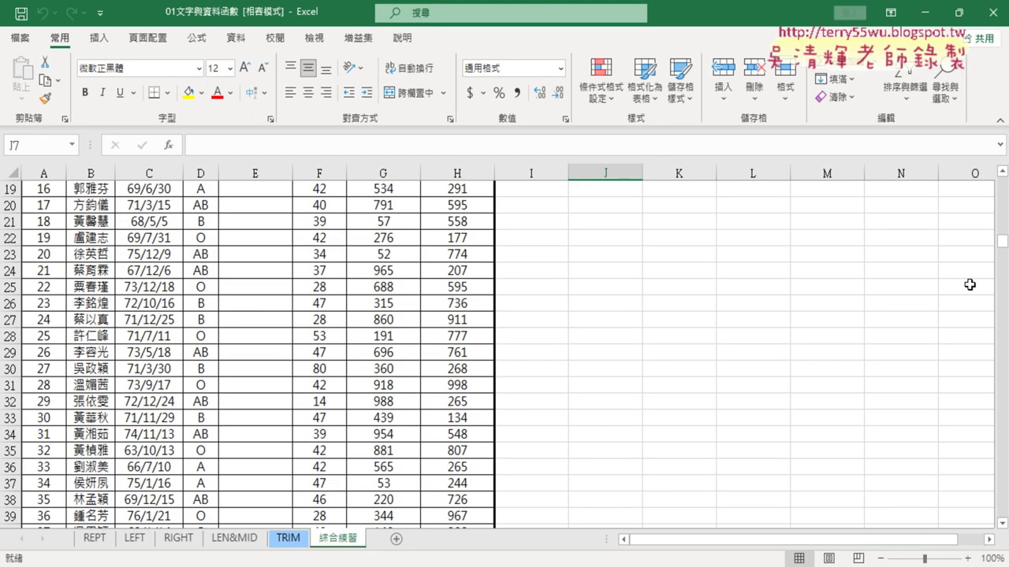
left_click_drag(1001, 240, 1002, 183)
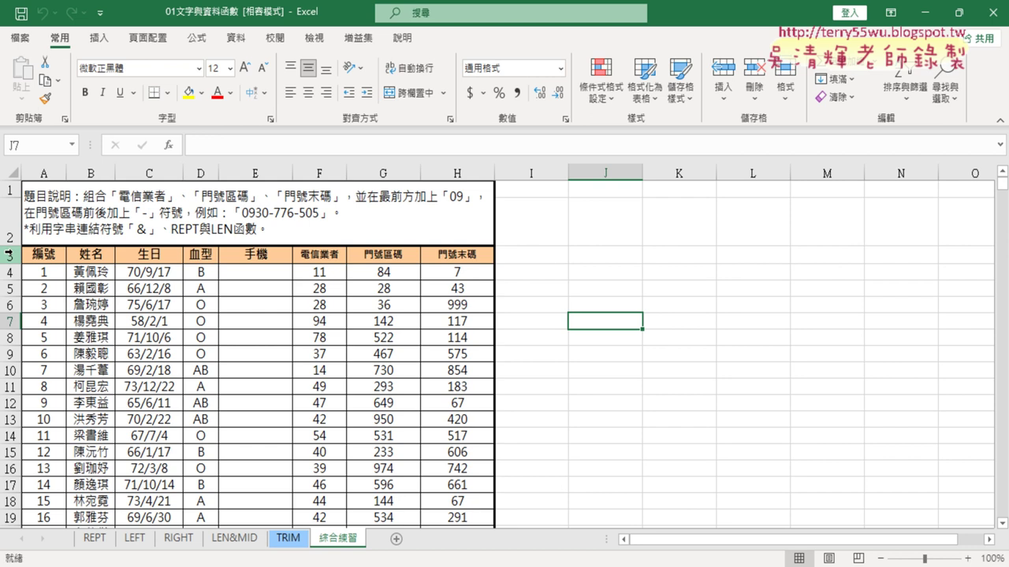
left_click(10, 254)
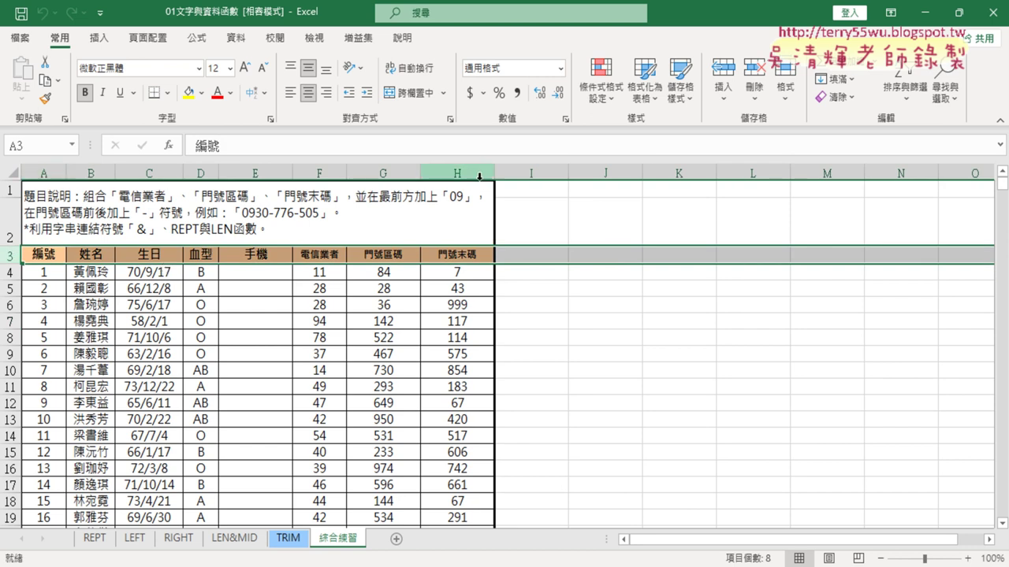
- Widen the 手機 column E so phone numbers will fit
left_click_drag(291, 172, 344, 172)
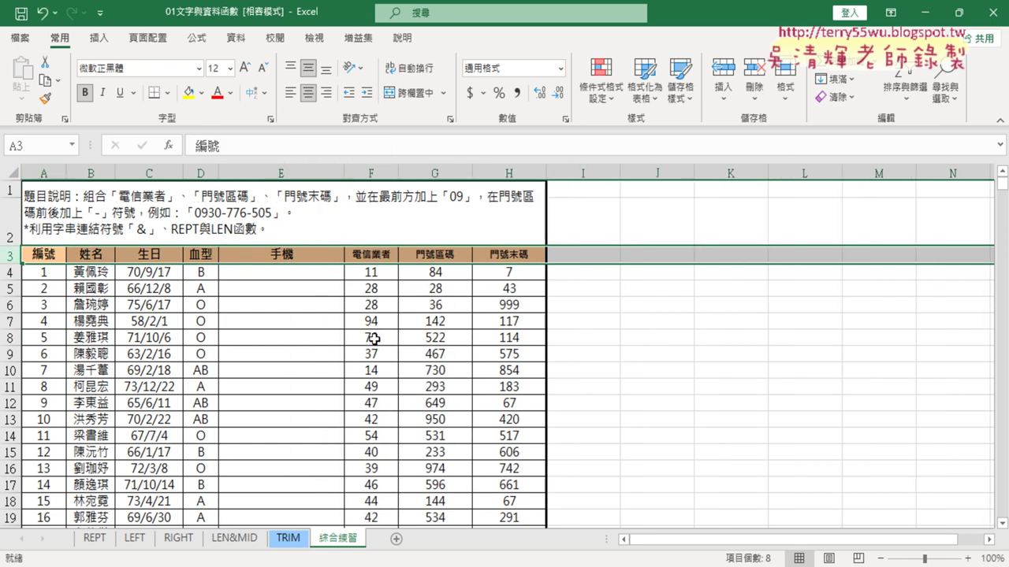
left_click(293, 175)
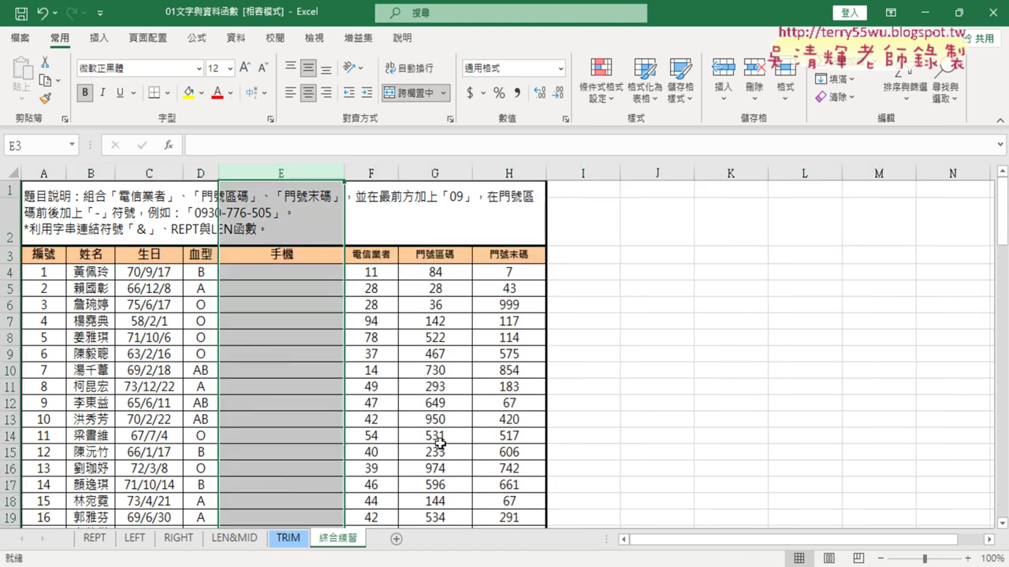
scroll(439, 443, "down", 2)
scroll(411, 361, "up", 2)
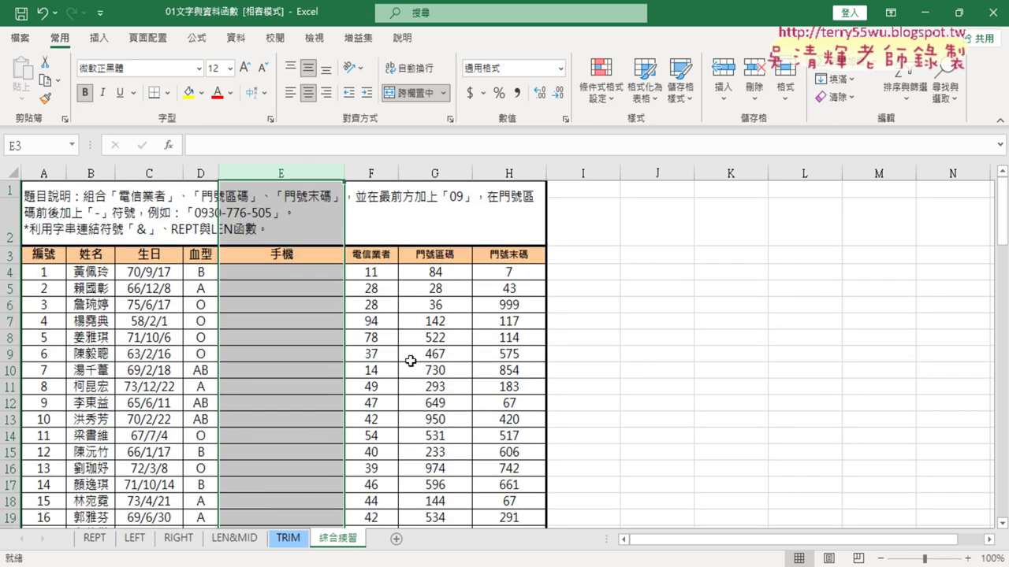
left_click(368, 276)
left_click(325, 273)
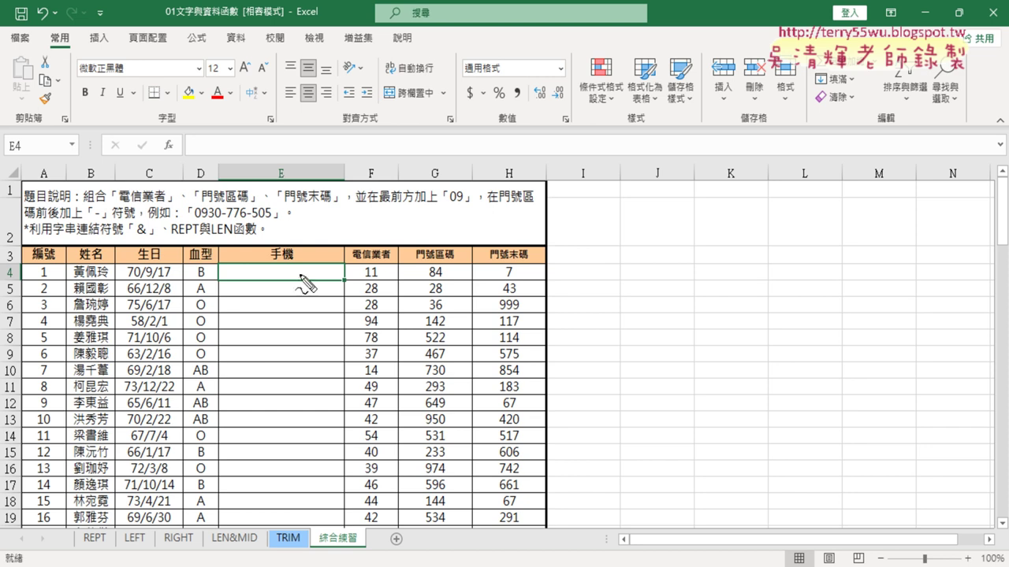
left_click_drag(275, 224, 189, 224)
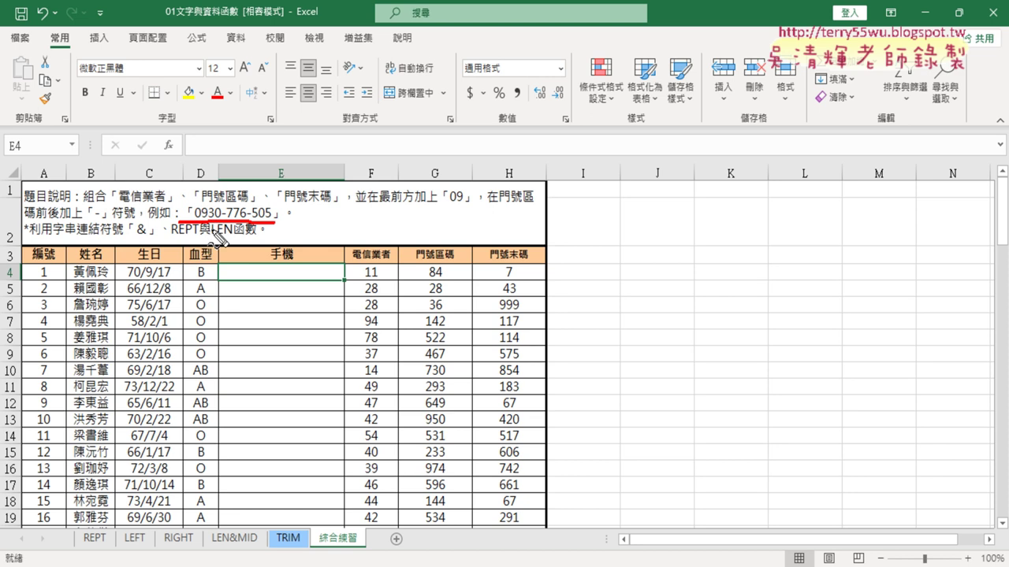
left_click_drag(207, 222, 194, 223)
left_click_drag(365, 279, 382, 278)
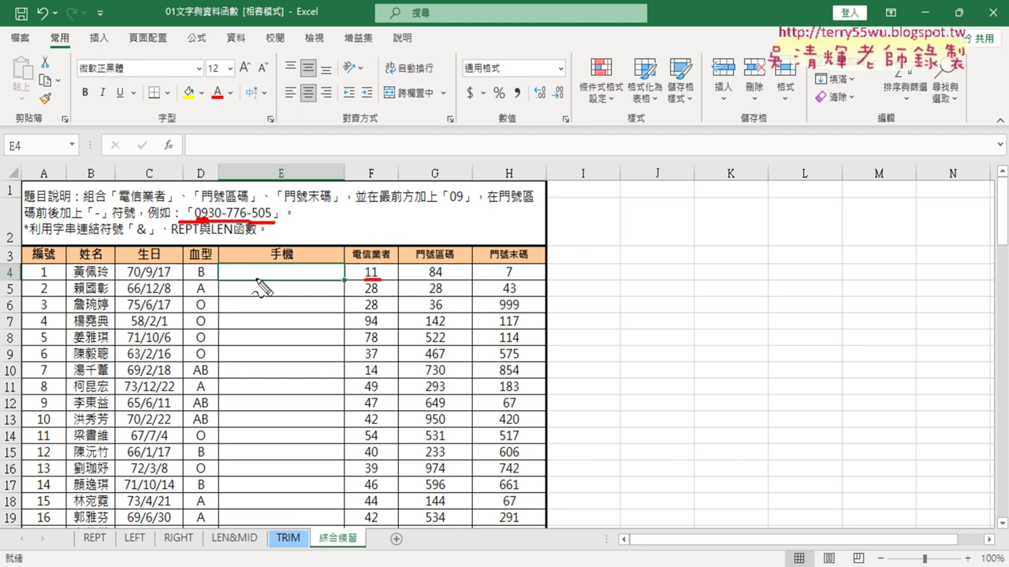
left_click_drag(246, 282, 278, 280)
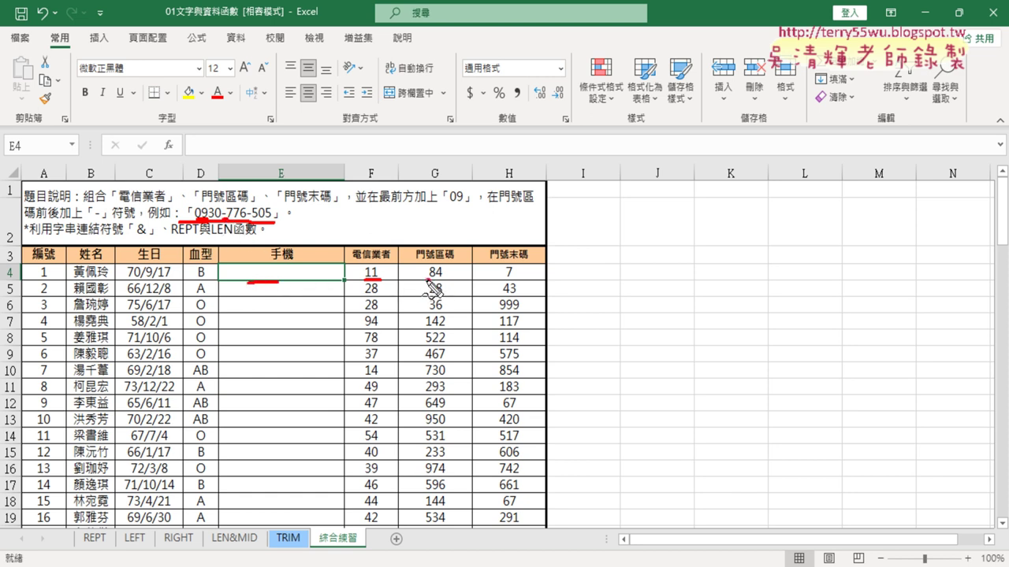
left_click_drag(427, 279, 442, 278)
mouse_move(422, 267)
left_mouse_down()
mouse_move(419, 277)
mouse_move(473, 273)
left_mouse_up()
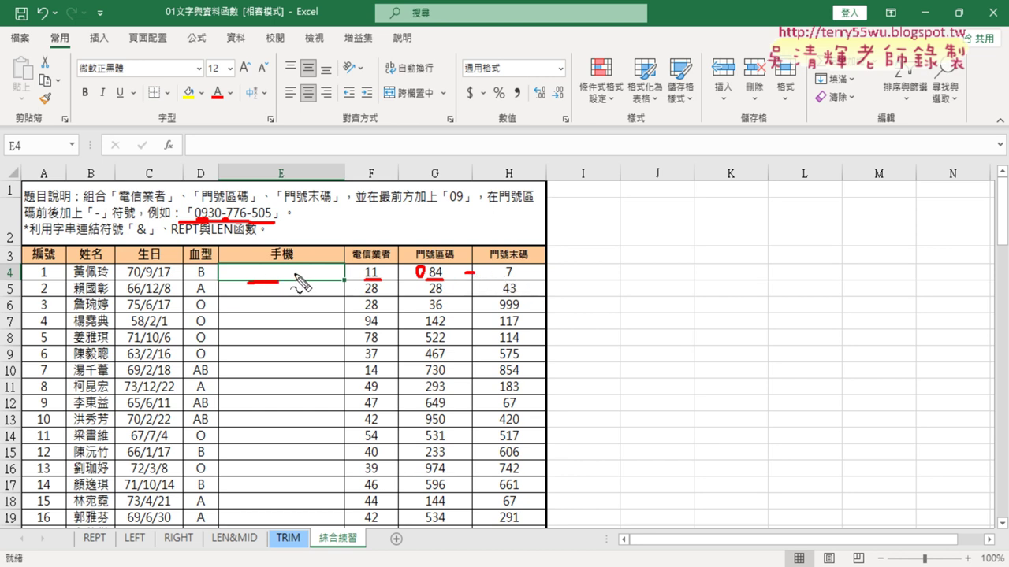
key("Escape")
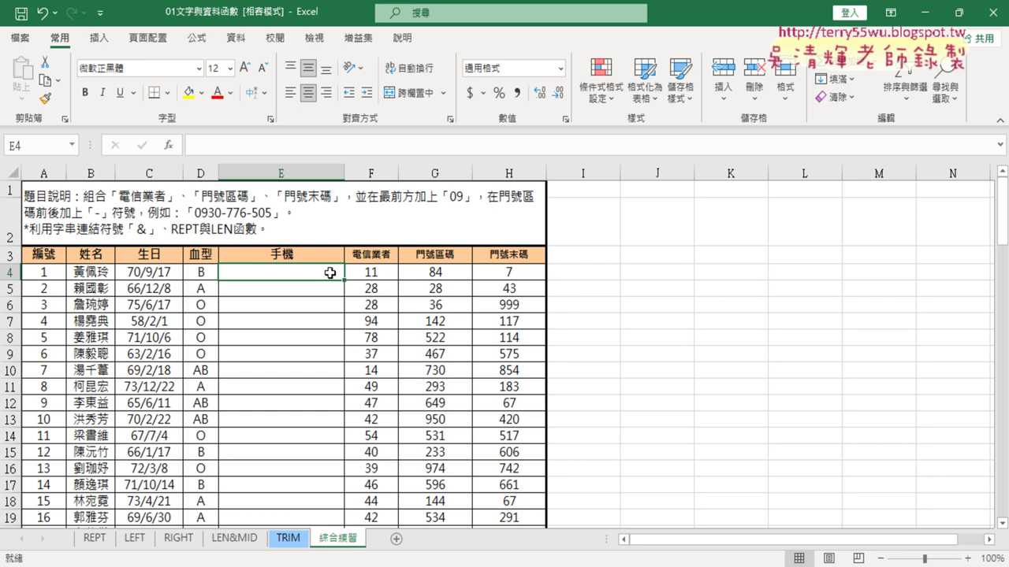
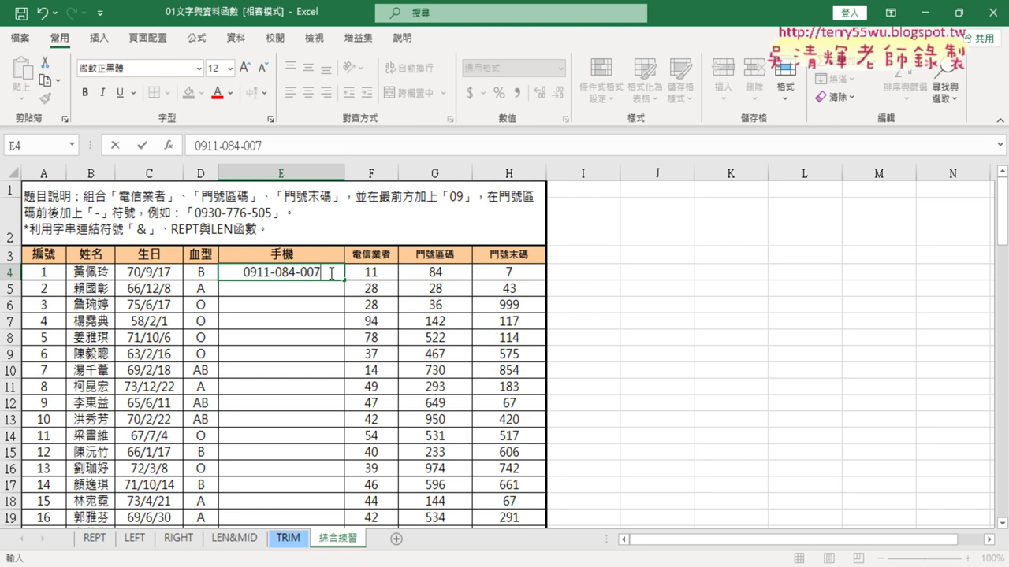
key("Return")
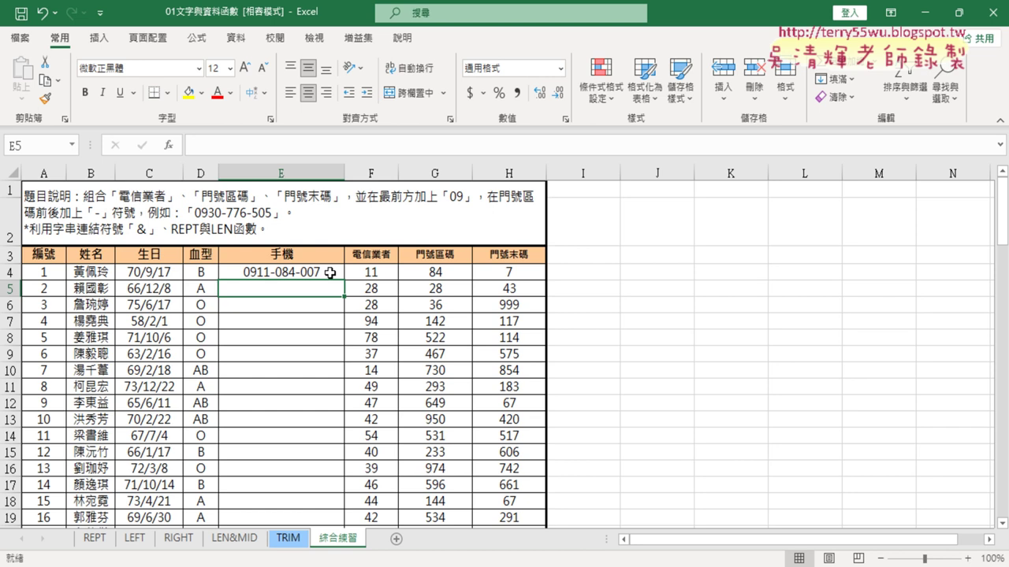
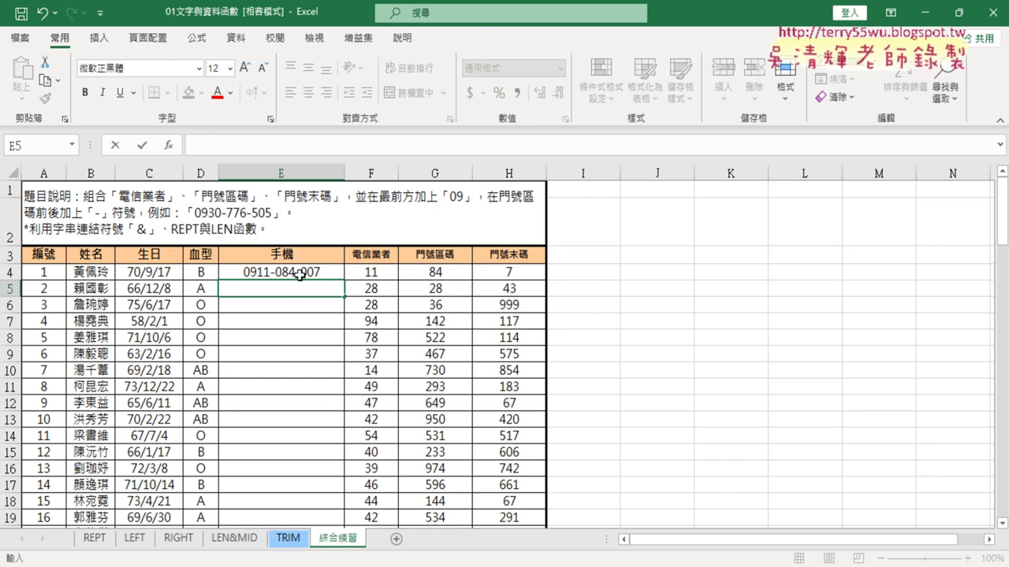
left_click(300, 275)
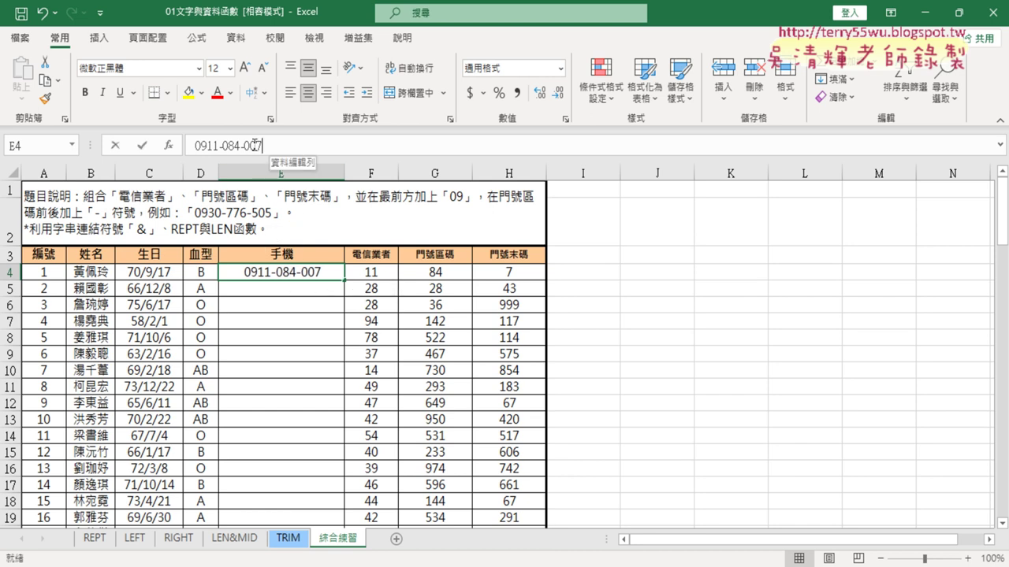
left_click_drag(256, 146, 189, 145)
key("BackSpace")
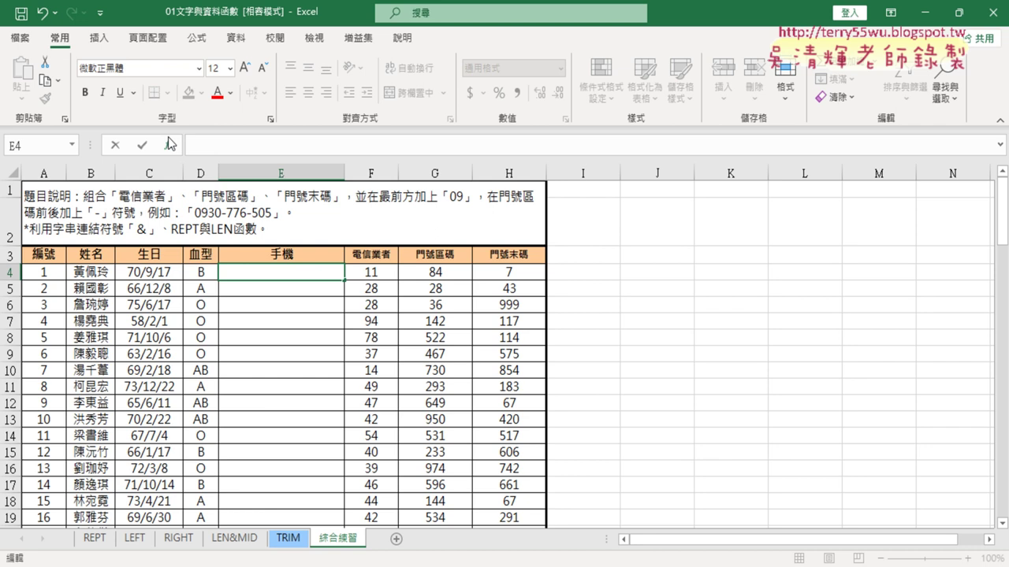
- Enter ="09"&F4 in E4, joining 09 with the carrier code
type("-")
type("=")
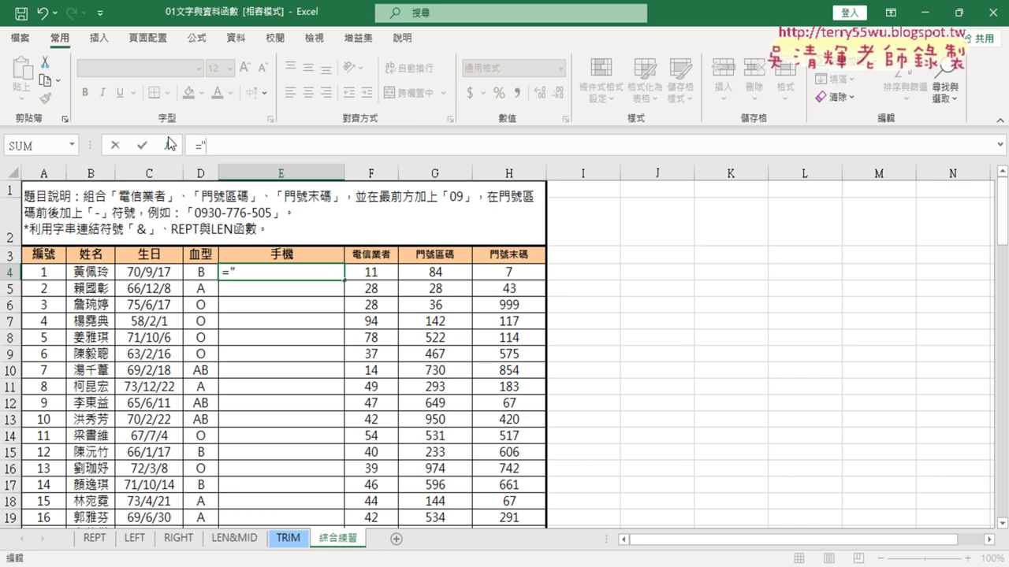
type("09")
type("&")
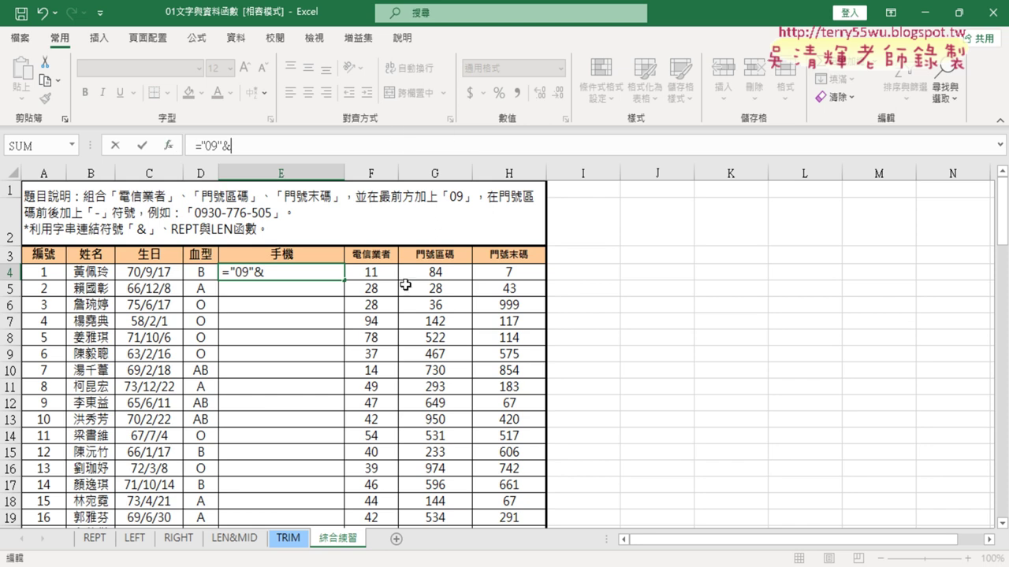
left_click(380, 275)
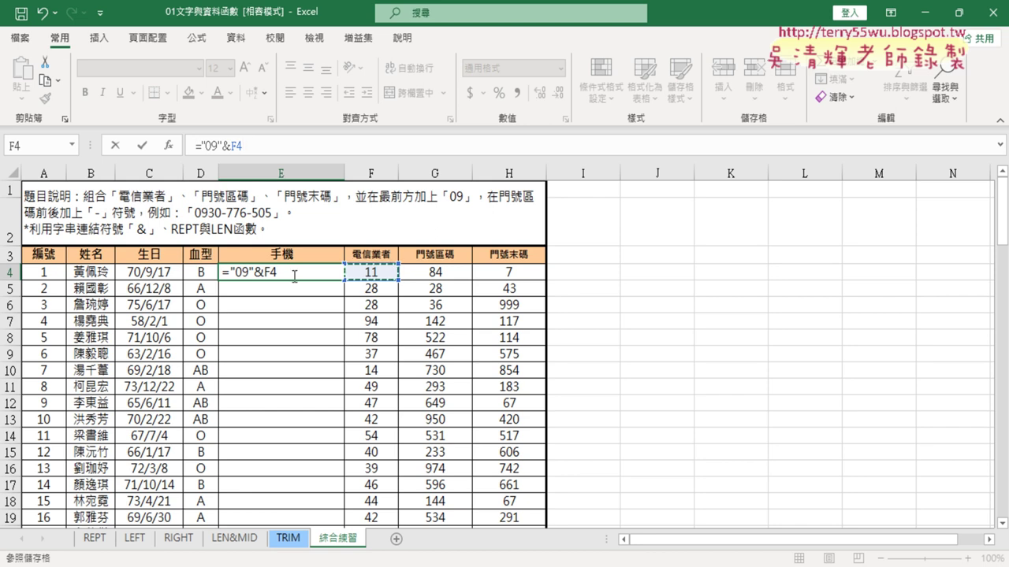
left_click(142, 147)
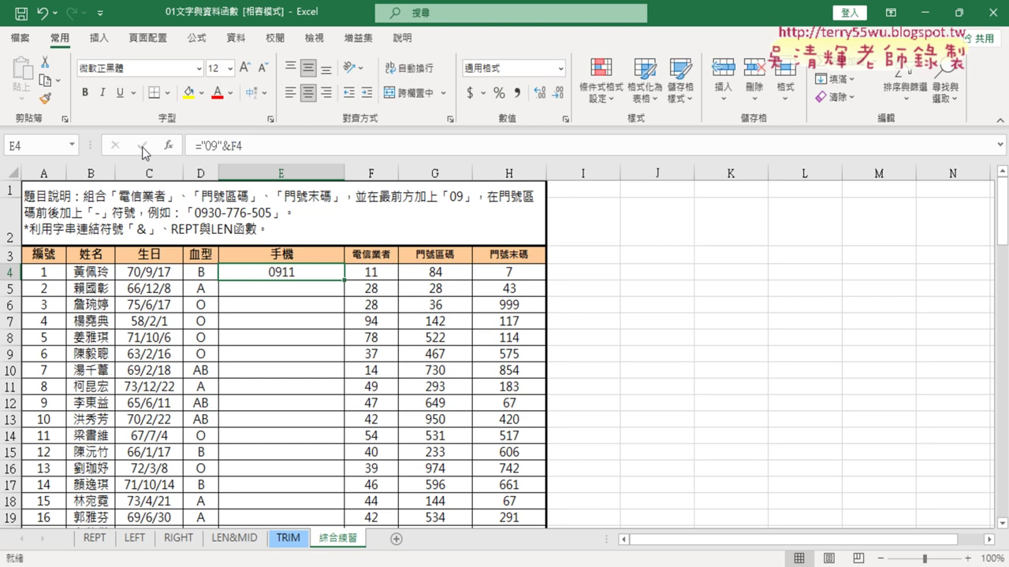
- Append a hyphen so E4 reads ="09"&F4&"-" and shows 0911-
left_click(292, 144)
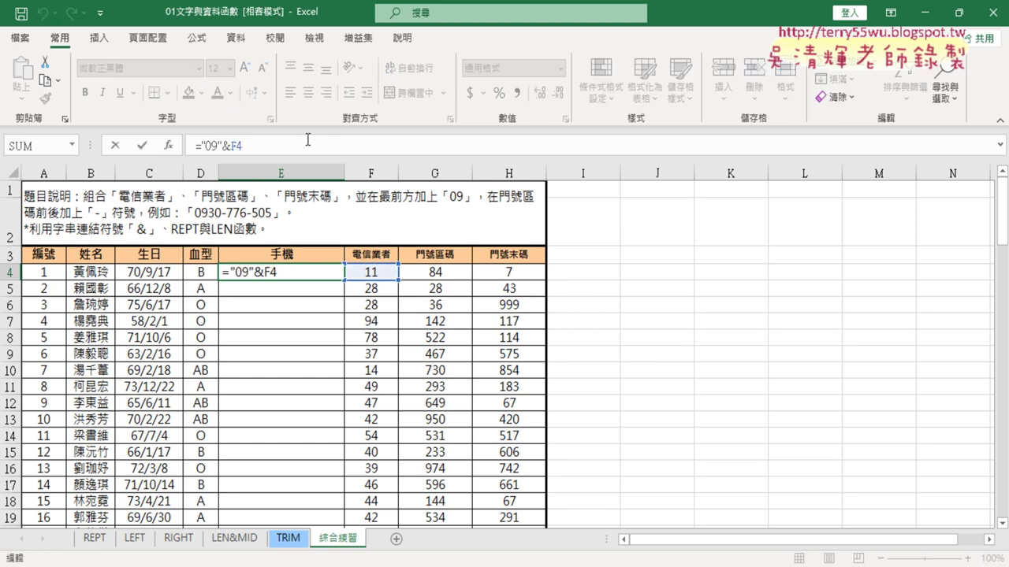
type("&")
type("\"")
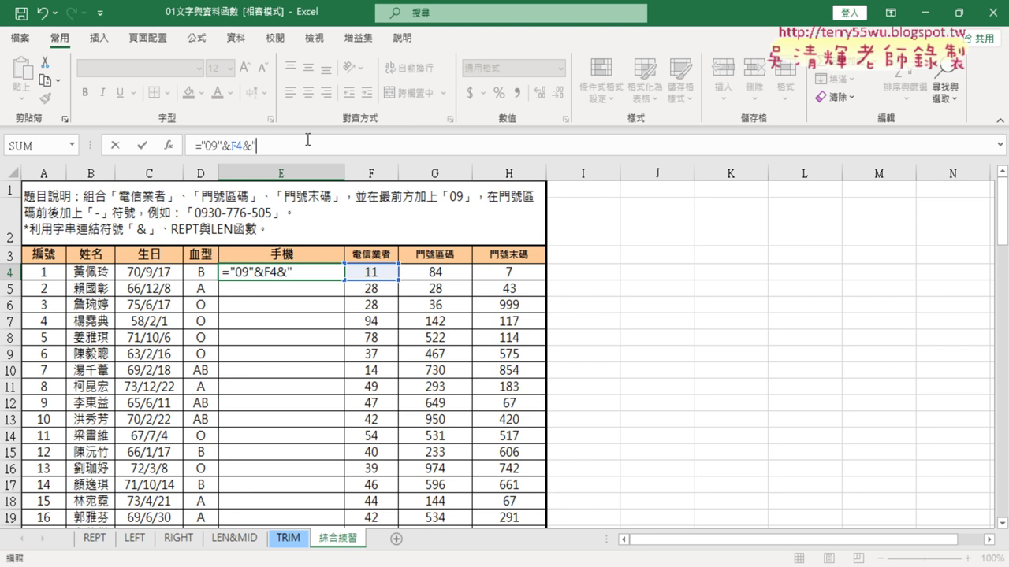
type("-")
type("\"")
left_click(142, 147)
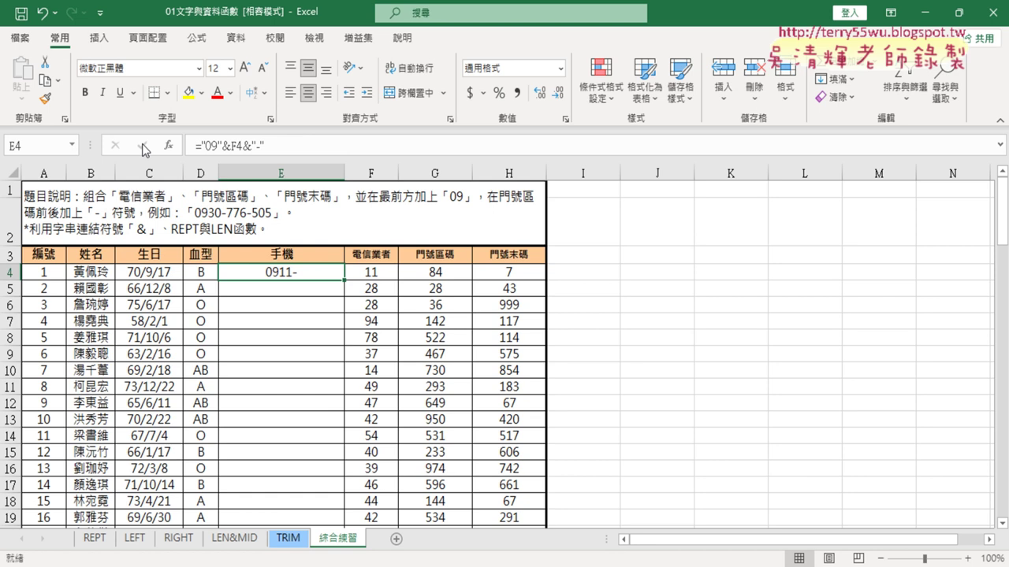
- Extend E4 to ="09"&F4&"-"&G4 so it shows 0911-84
left_click(298, 146)
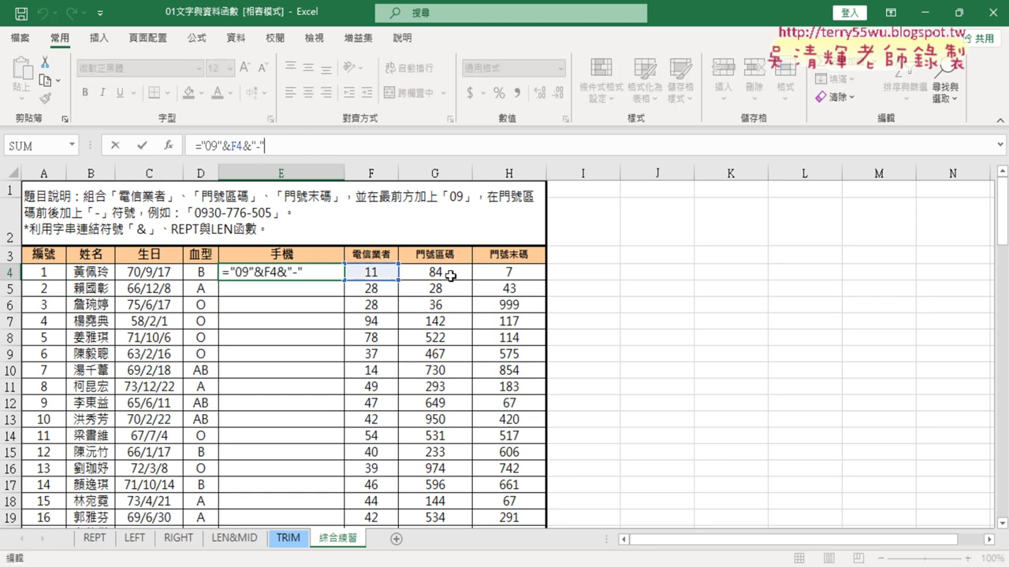
type("&")
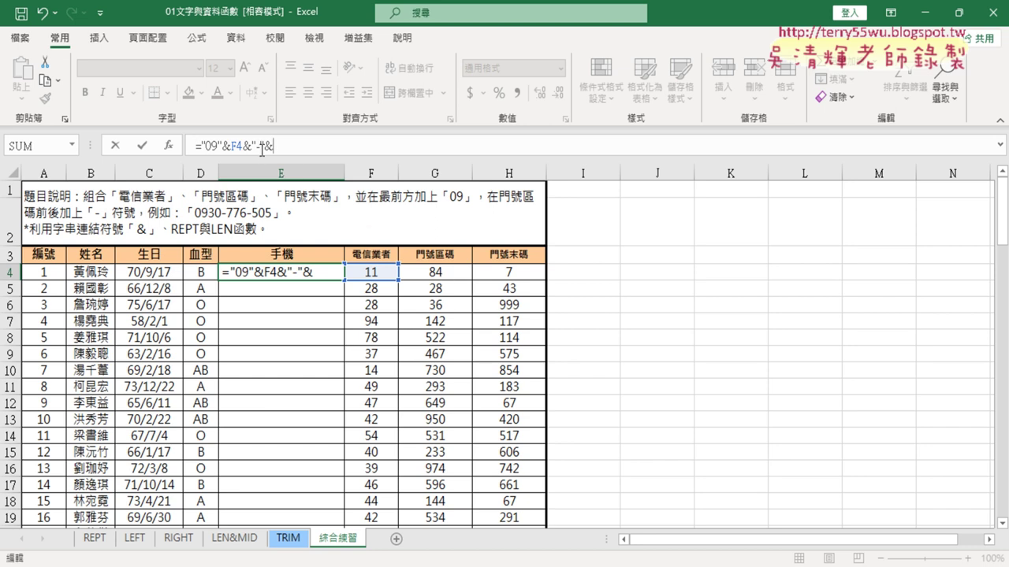
left_click(447, 273)
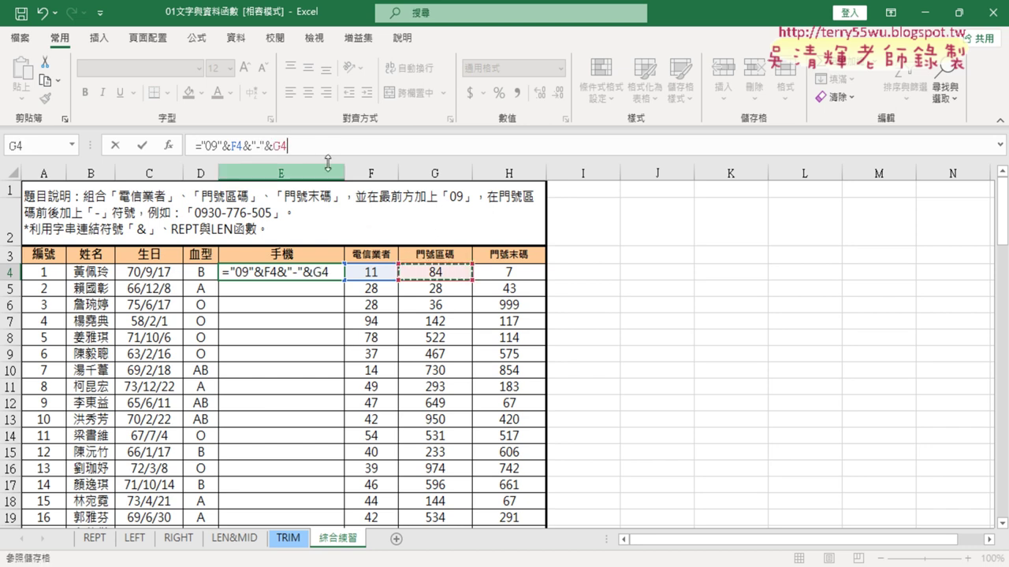
left_click_drag(289, 147, 273, 148)
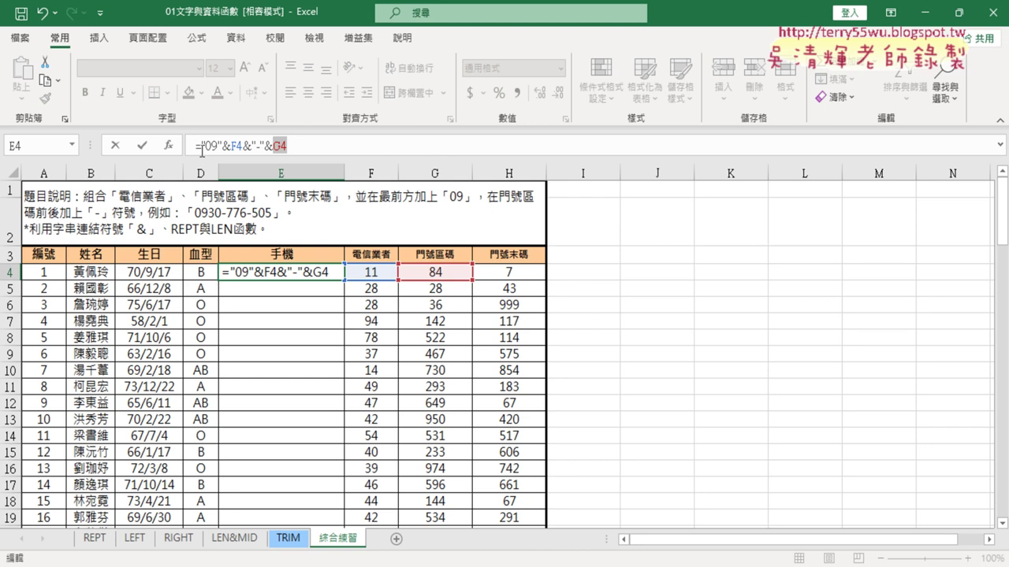
left_click(142, 146)
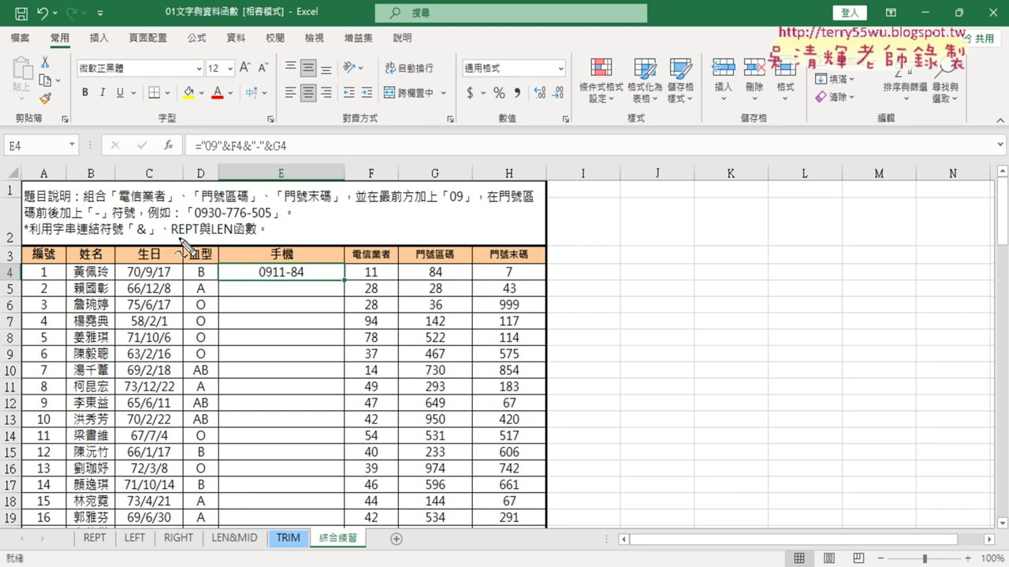
- Underline REPT, LEN and E4's 84 with the pen, then clear the annotations
left_click_drag(170, 236, 255, 236)
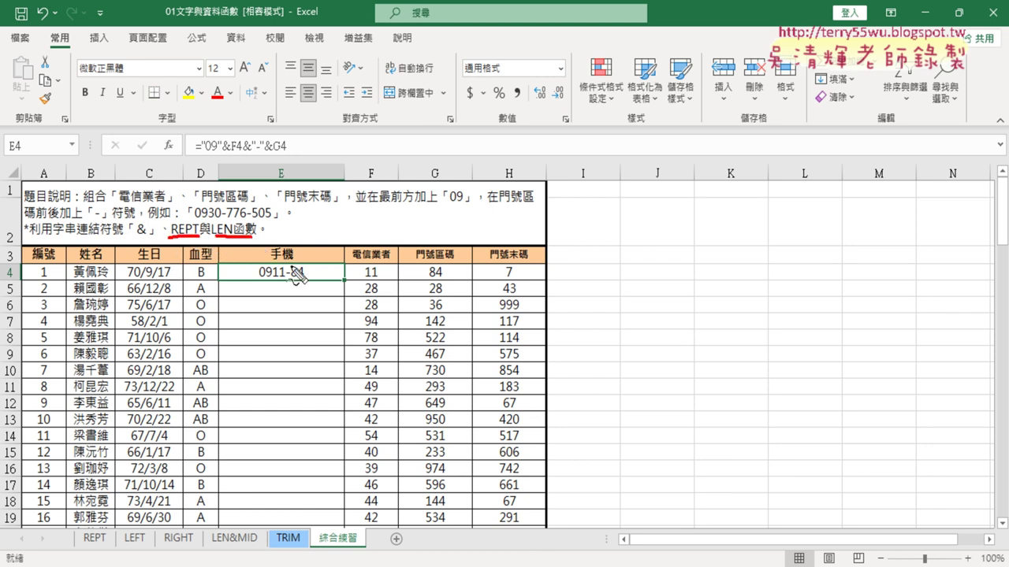
left_click_drag(288, 278, 309, 278)
left_click_drag(227, 254, 240, 250)
key("Escape")
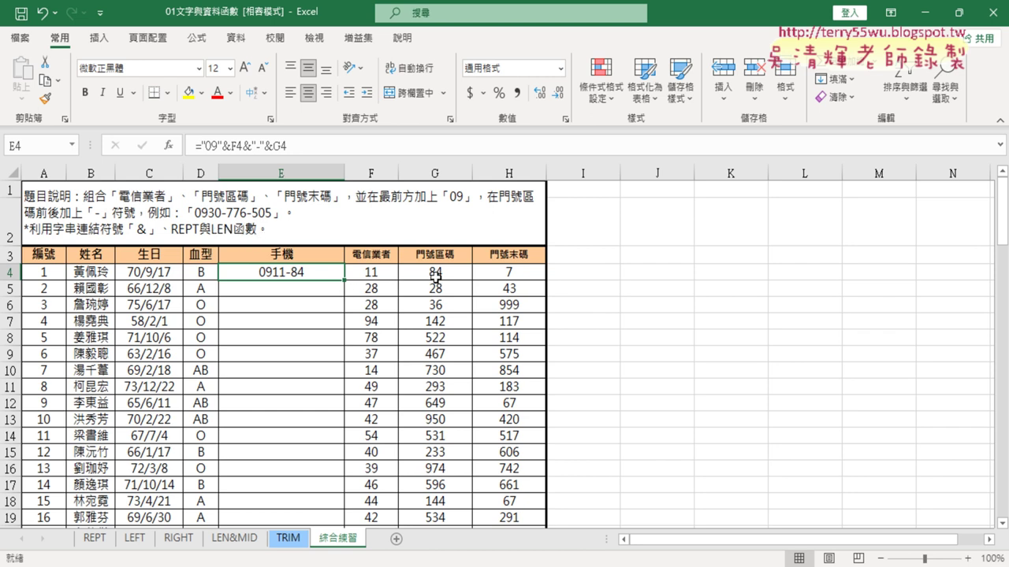
left_click(609, 275)
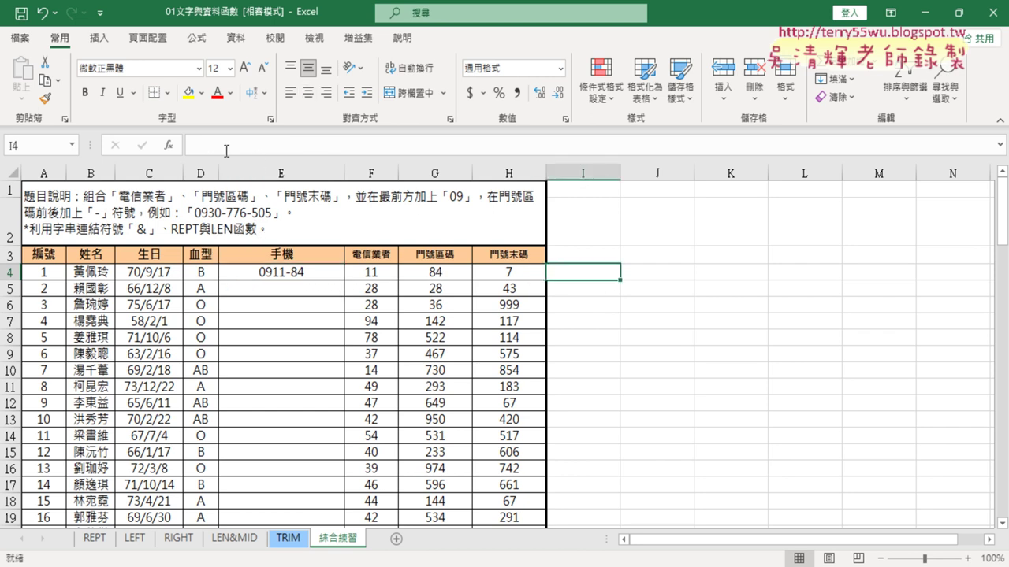
- Insert =LEN(G4) into I4 using the Text function category
left_click(167, 147)
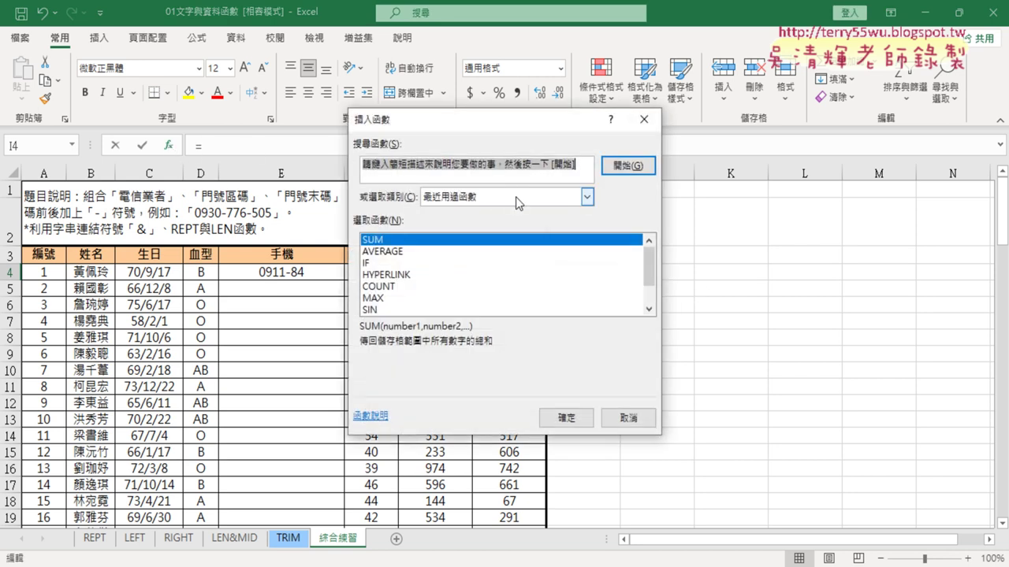
left_click(515, 197)
left_click(513, 305)
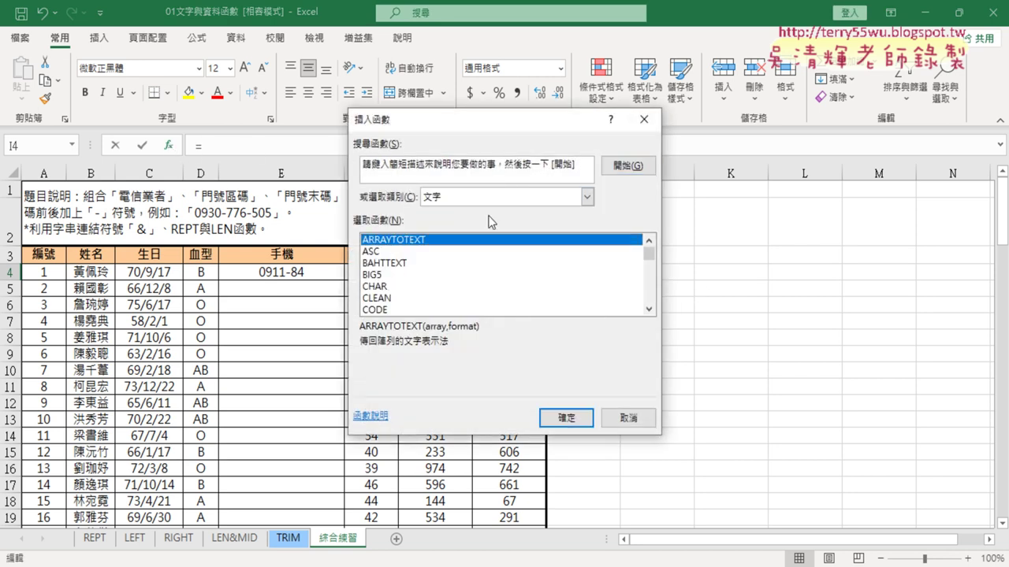
left_click(649, 309)
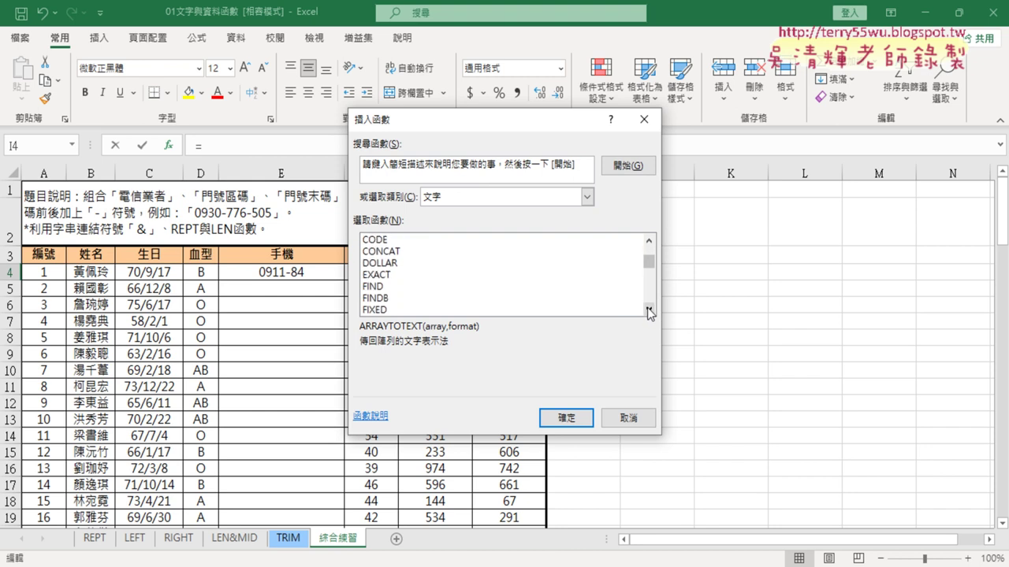
left_click(649, 310)
left_click(650, 309)
left_click(386, 287)
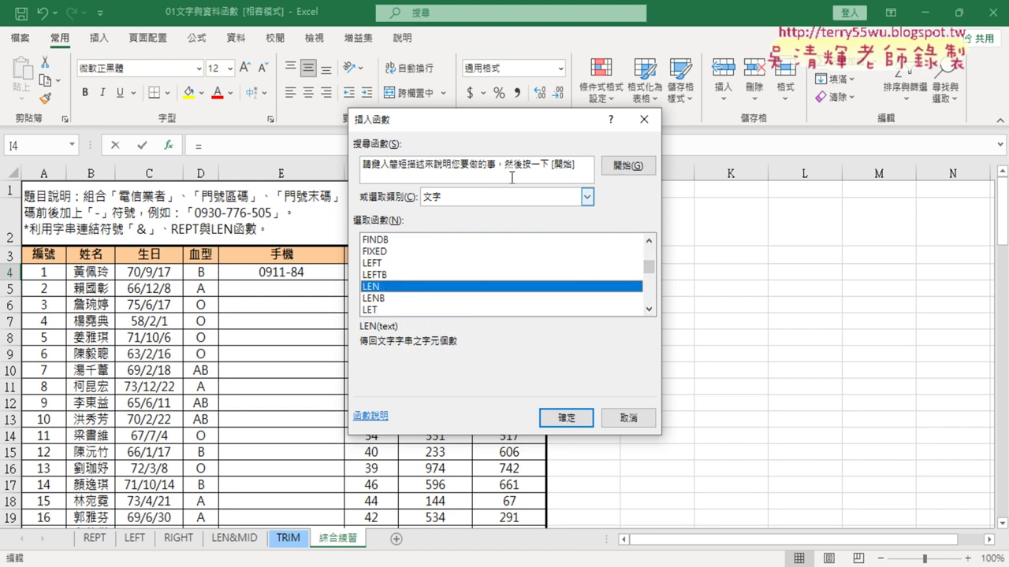
left_click_drag(526, 132, 841, 141)
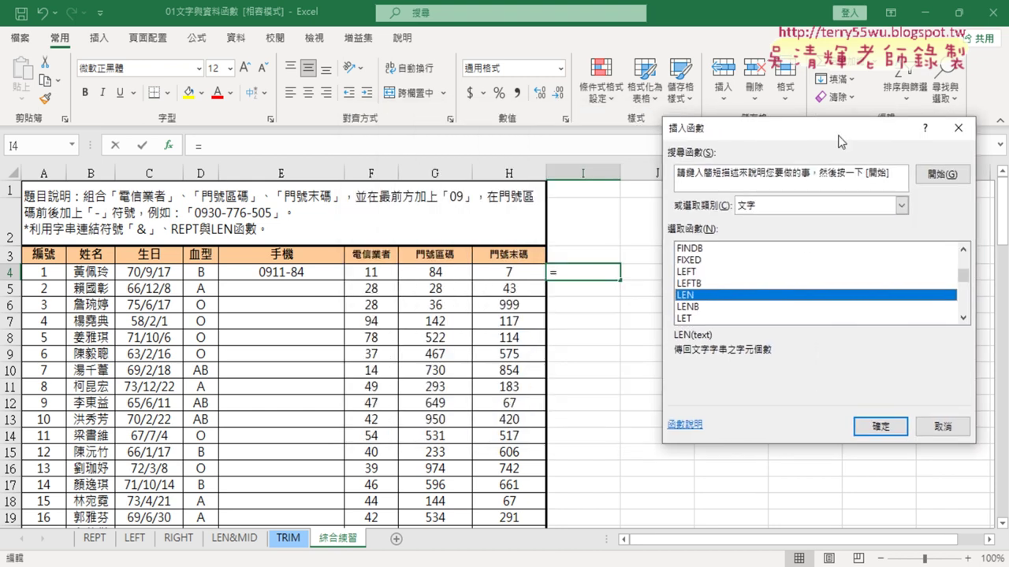
left_click(882, 427)
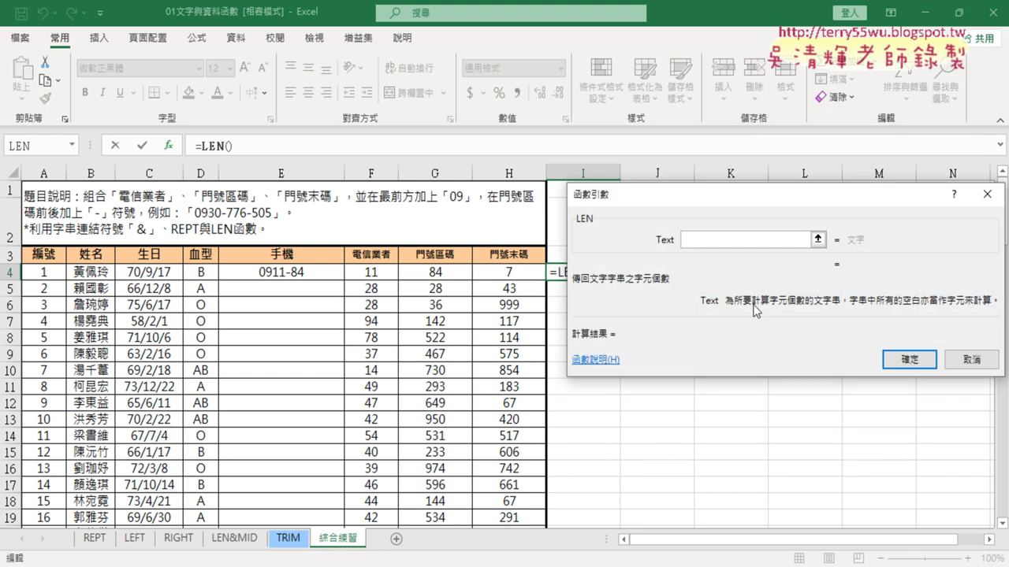
left_click_drag(623, 194, 685, 192)
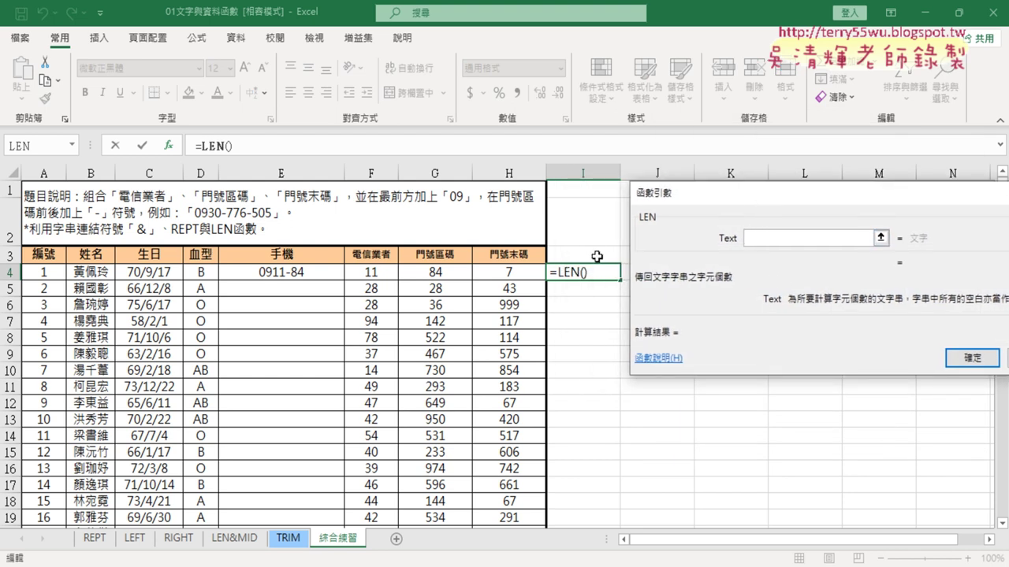
left_click(438, 273)
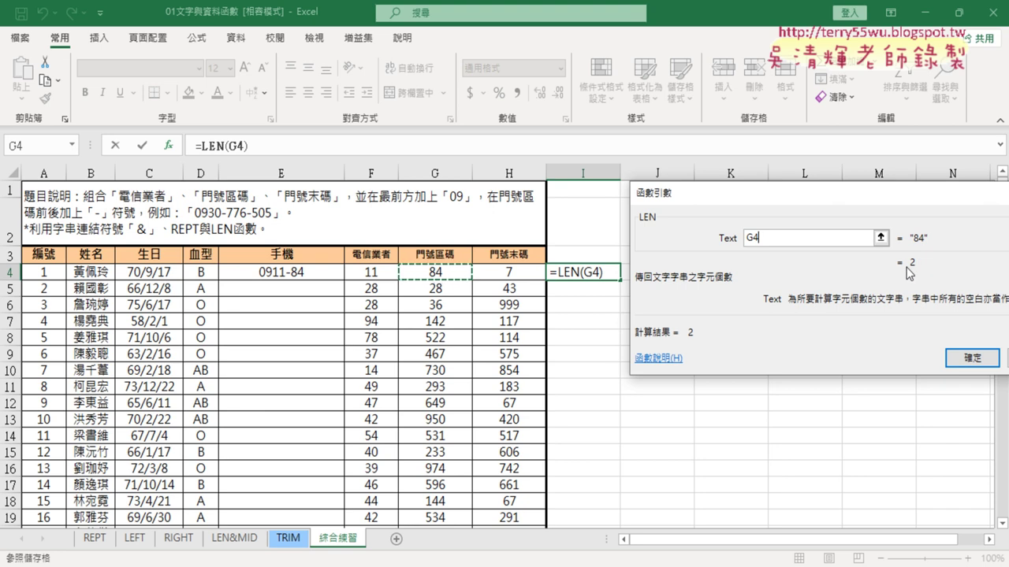
left_click(972, 362)
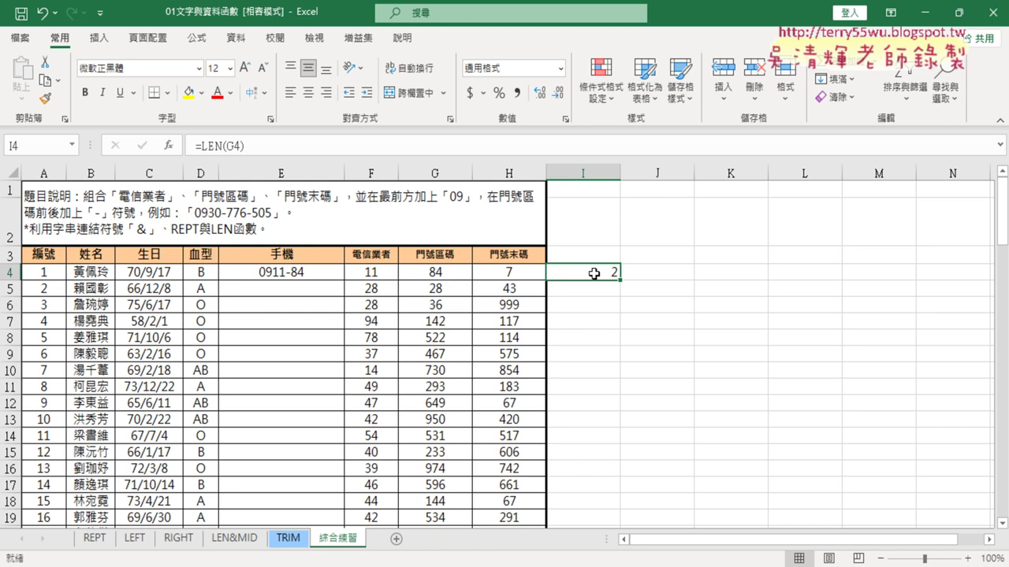
- Change I4 to =3-LEN(G4) so it returns 1
left_click(202, 146)
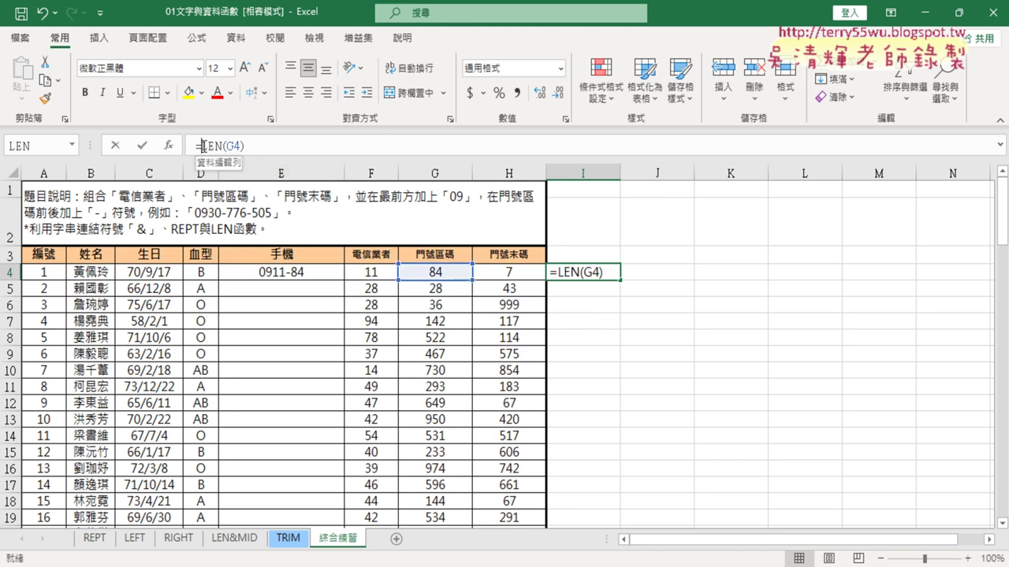
type("3-")
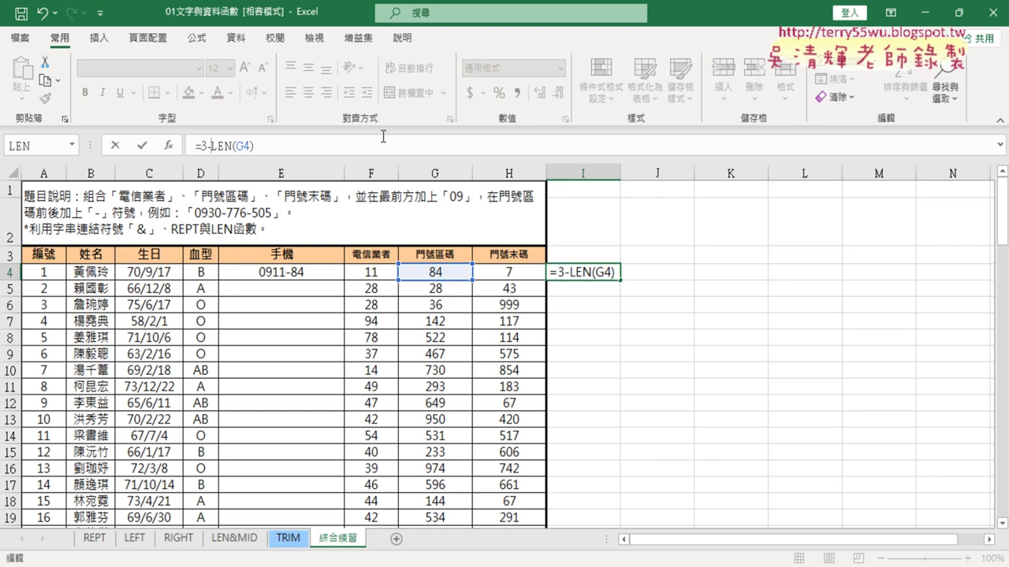
left_click(142, 145)
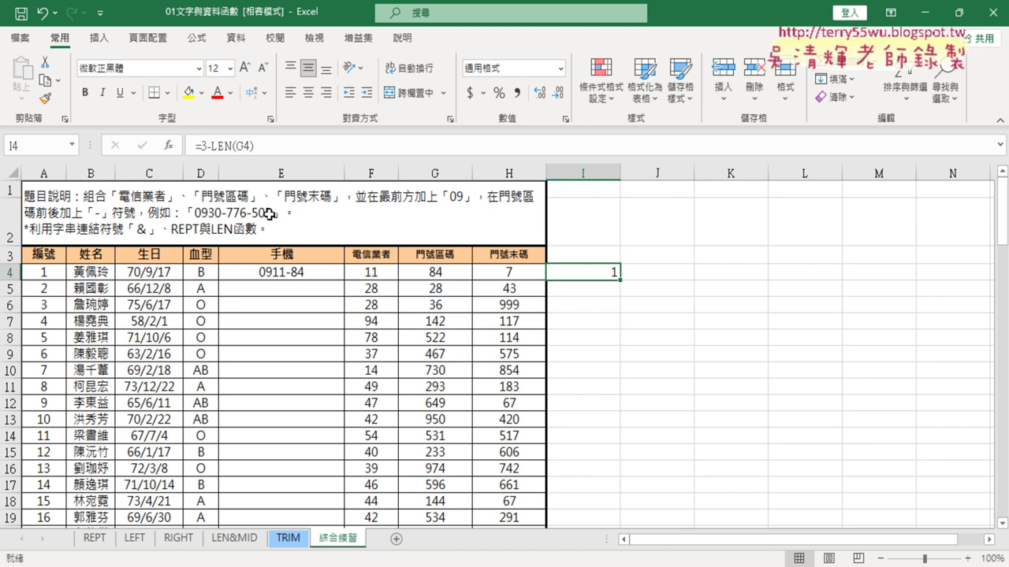
left_click(684, 275)
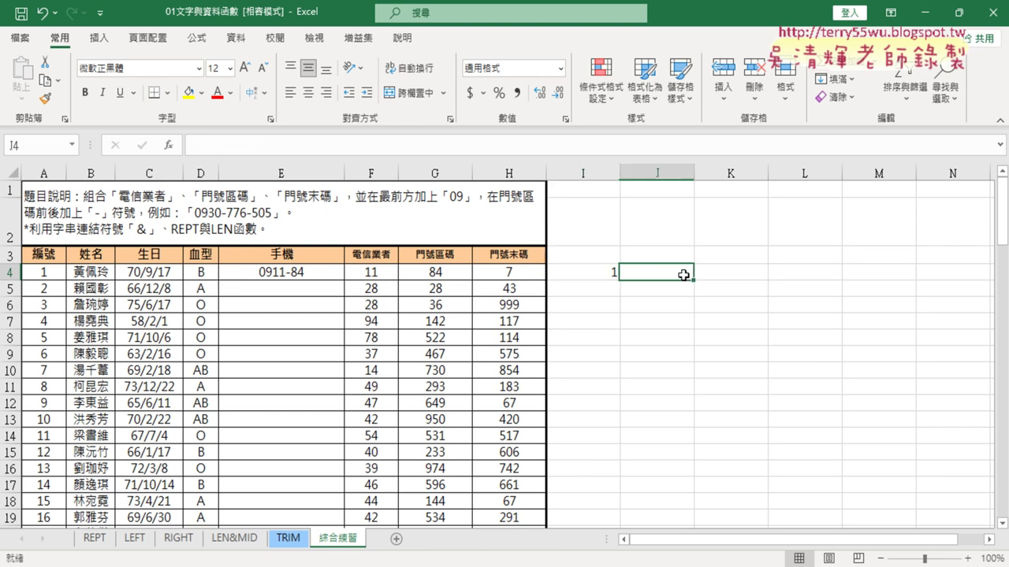
- Start a REPT function in J4 from the Insert Function list
left_click(175, 147)
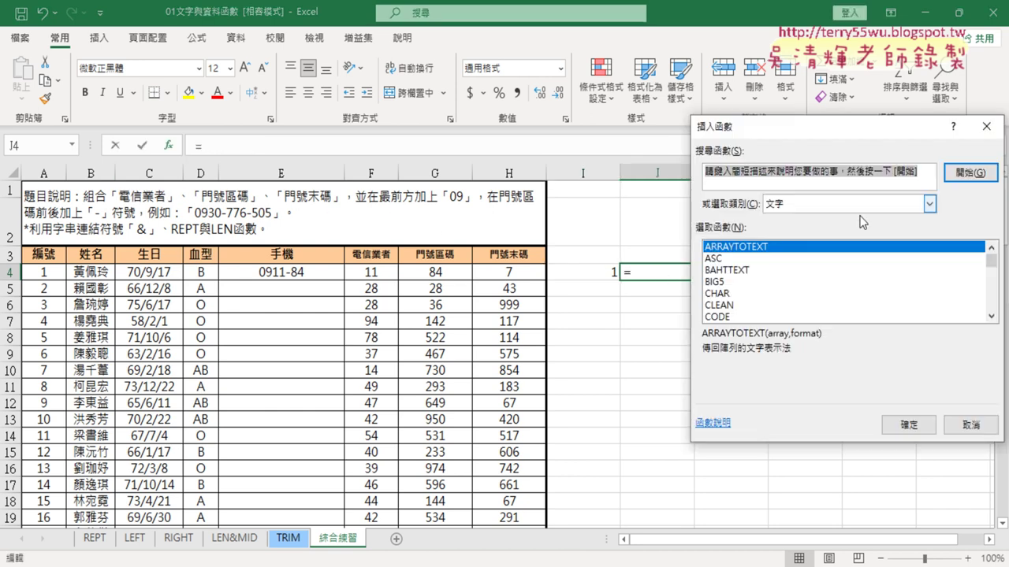
left_click(991, 317)
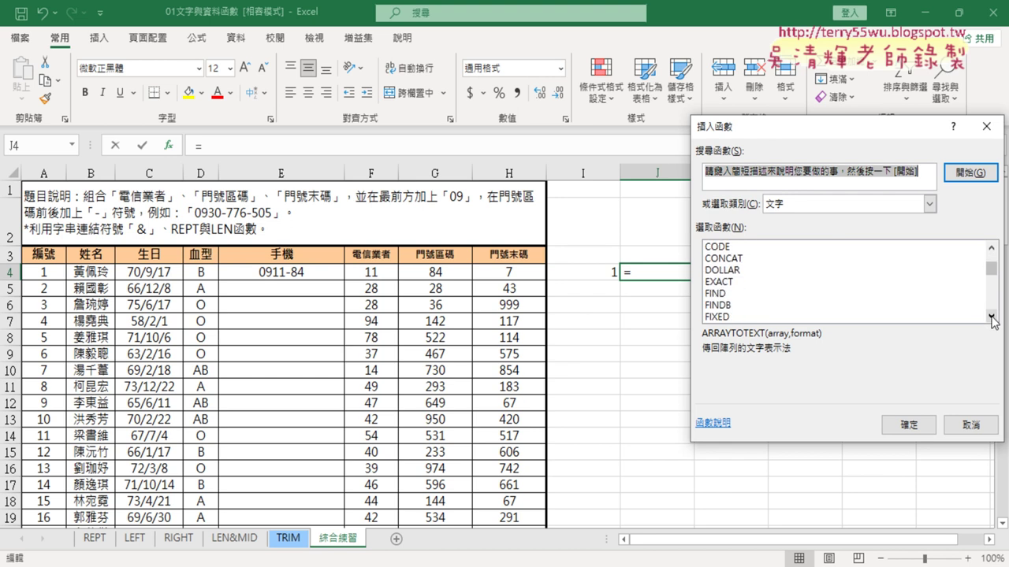
left_click(991, 317)
left_click(991, 317)
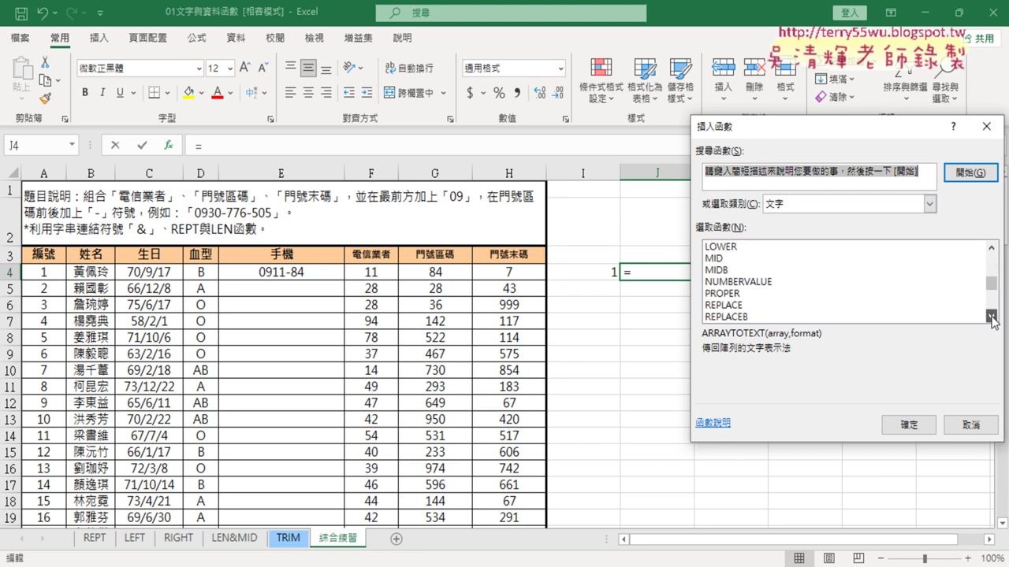
left_click(992, 318)
left_click(756, 317)
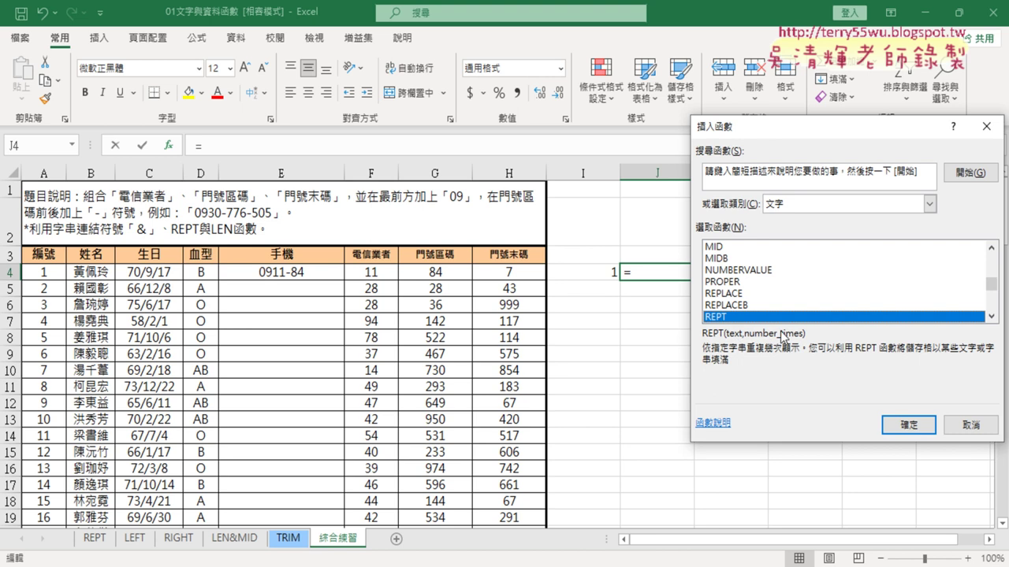
left_click(908, 426)
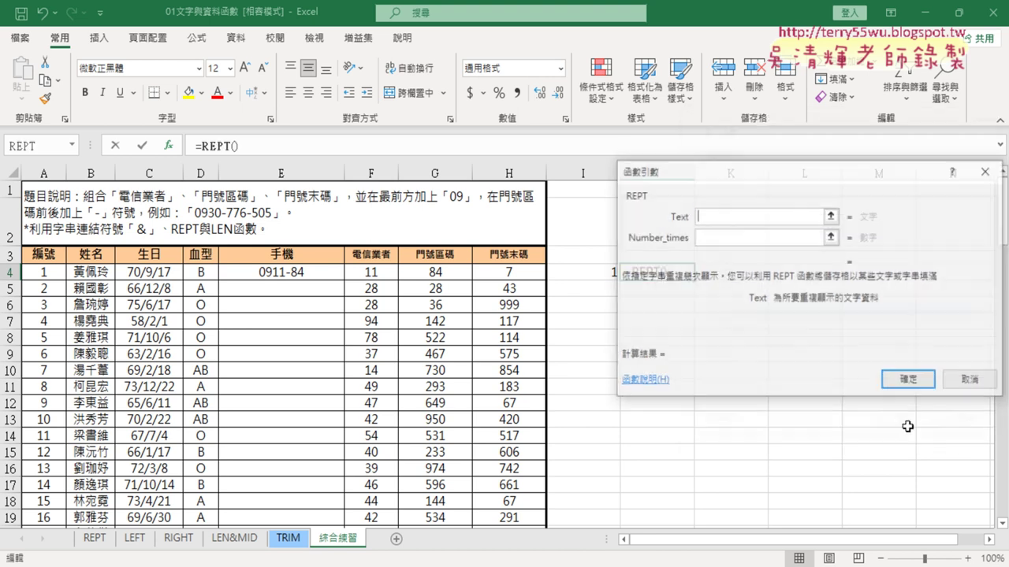
- Set REPT's Text to "0" and Number_times to I4, giving =REPT("0",I4)
left_click(730, 215)
type("\"0")
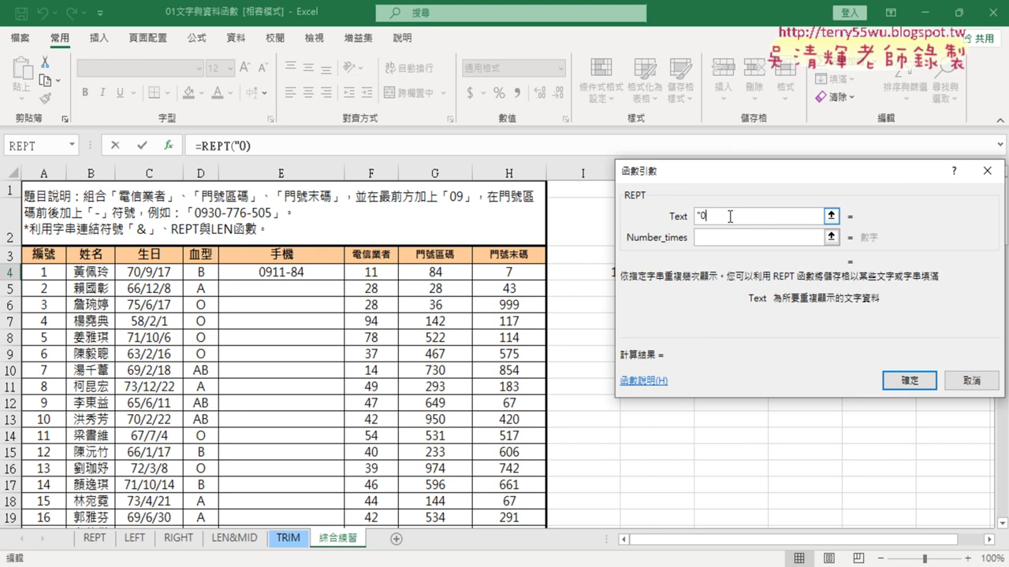
type("\"")
left_click(749, 237)
left_click_drag(756, 203, 881, 202)
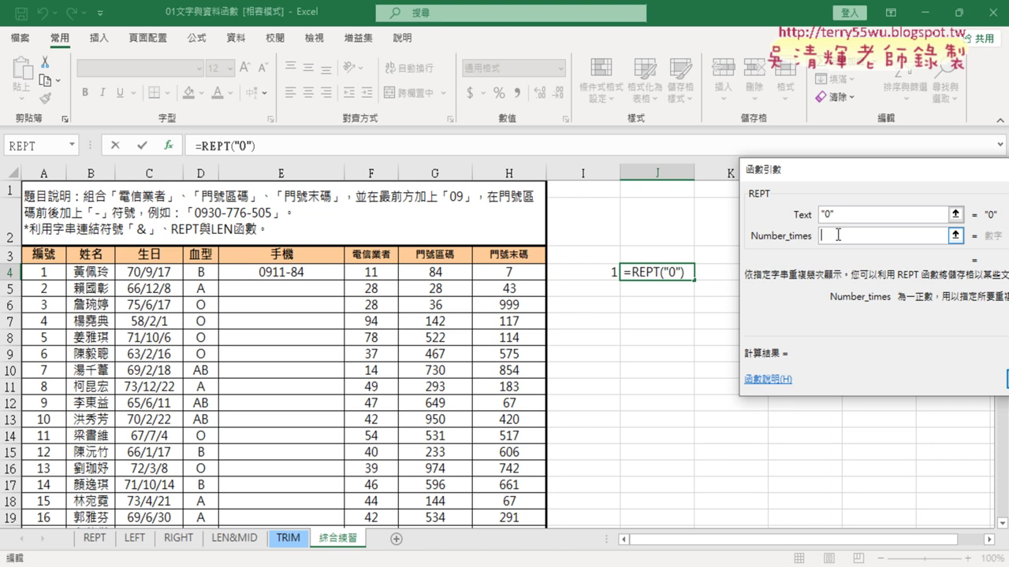
type("1")
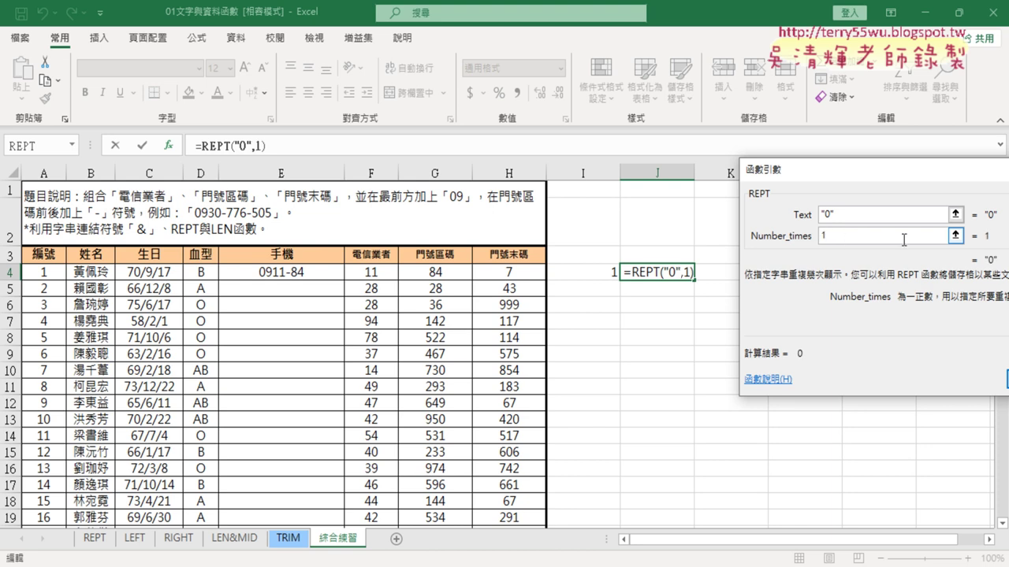
key("BackSpace")
type("2")
key("BackSpace")
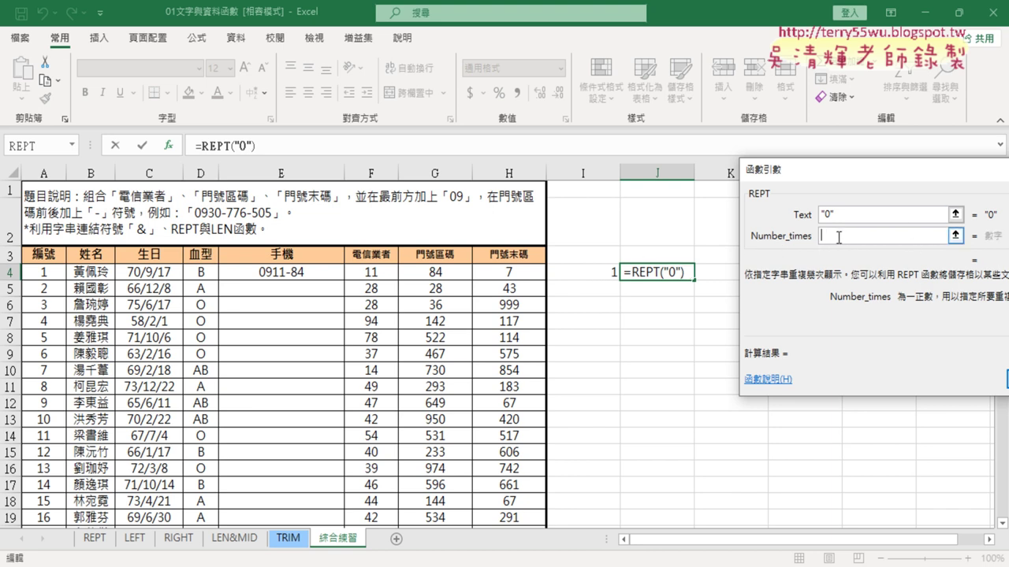
left_click(598, 275)
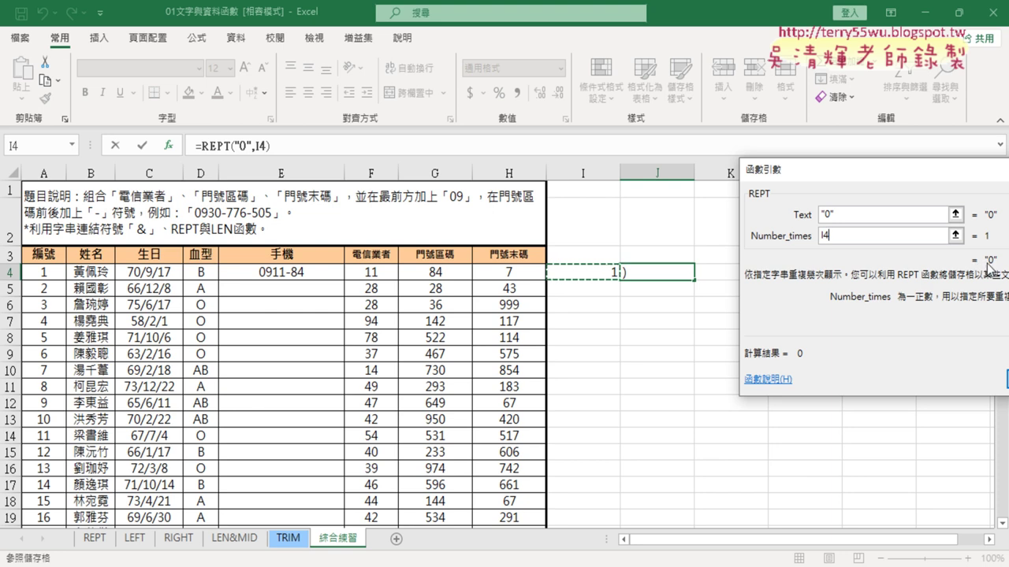
left_click(1007, 378)
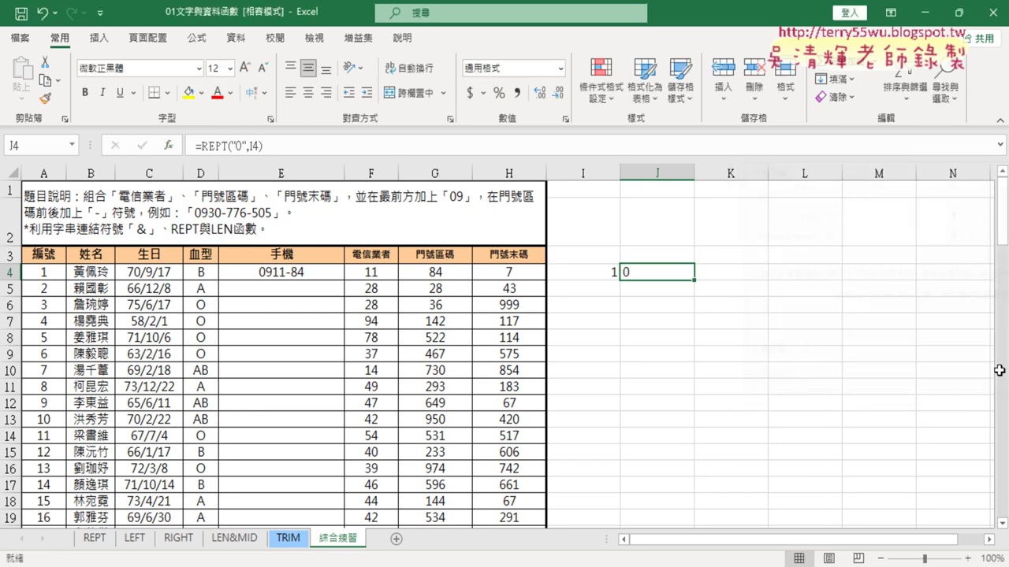
- Fill the I4 and J4 helper formulas down the whole table
left_click(590, 272)
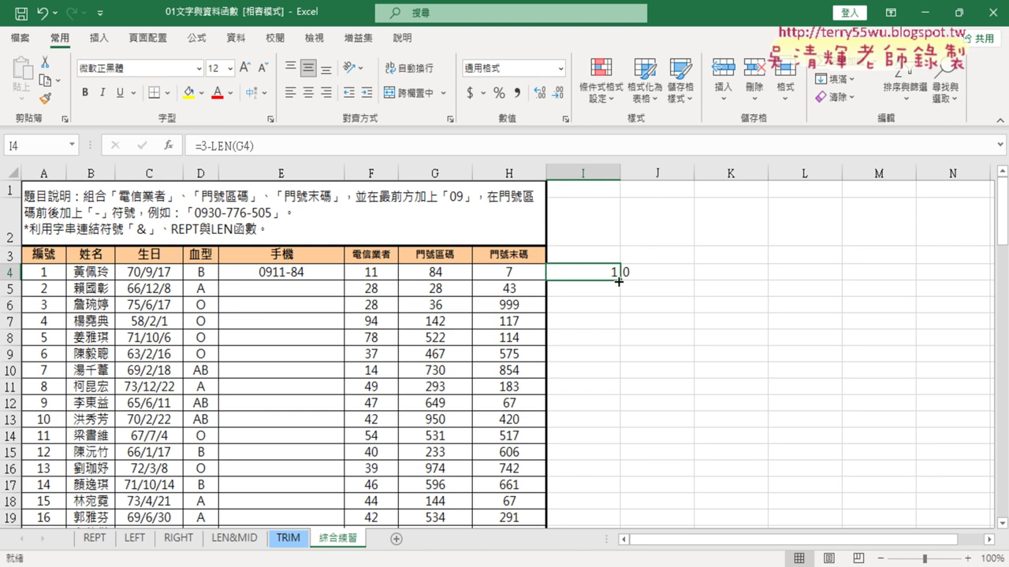
left_click_drag(620, 281, 621, 374)
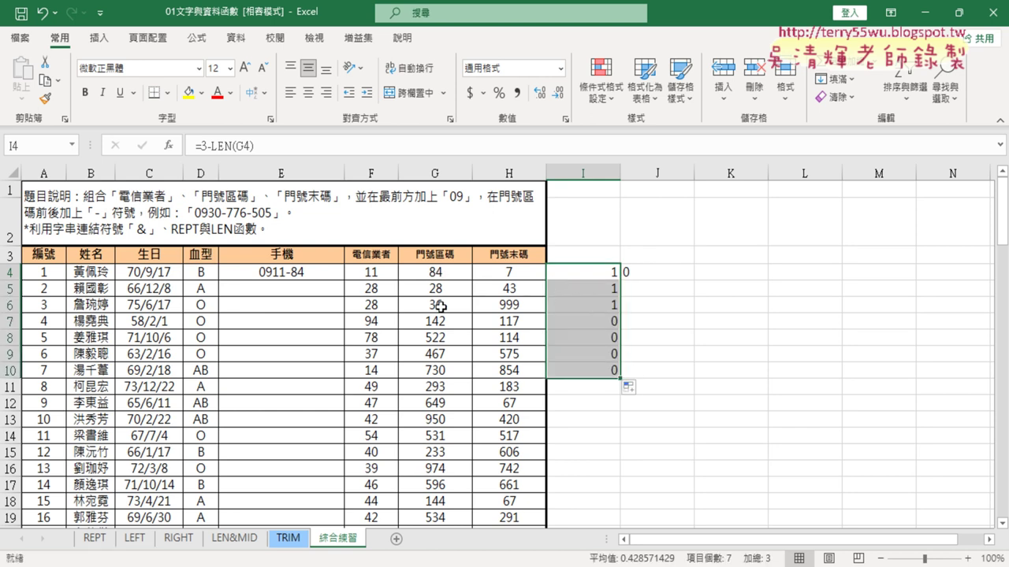
double_click(620, 378)
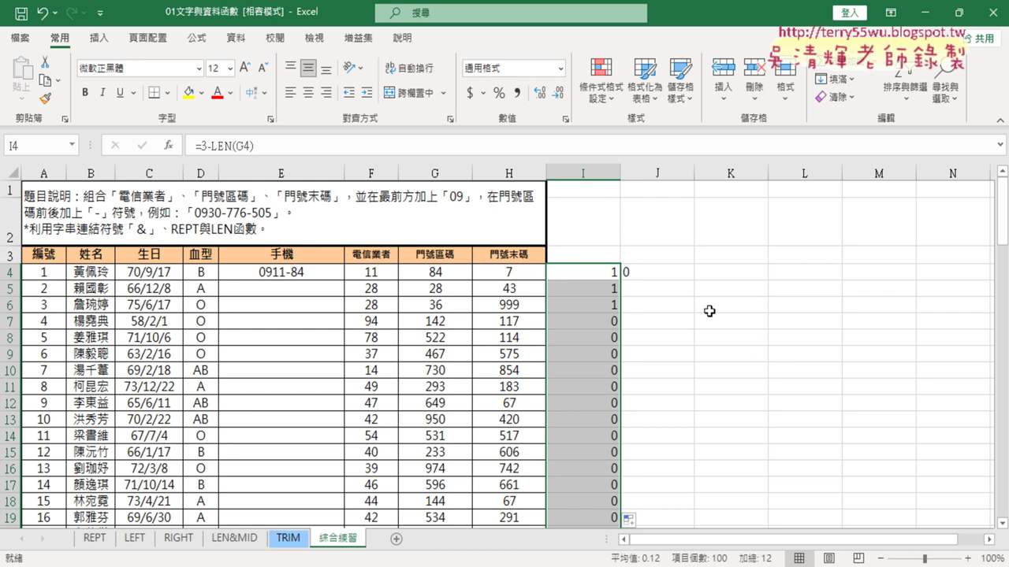
left_click(664, 278)
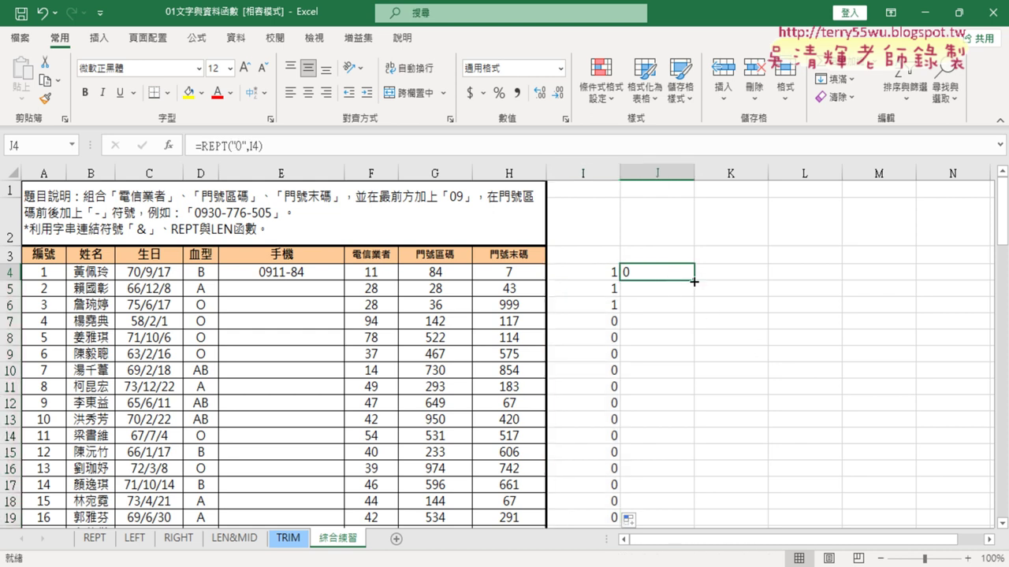
double_click(693, 281)
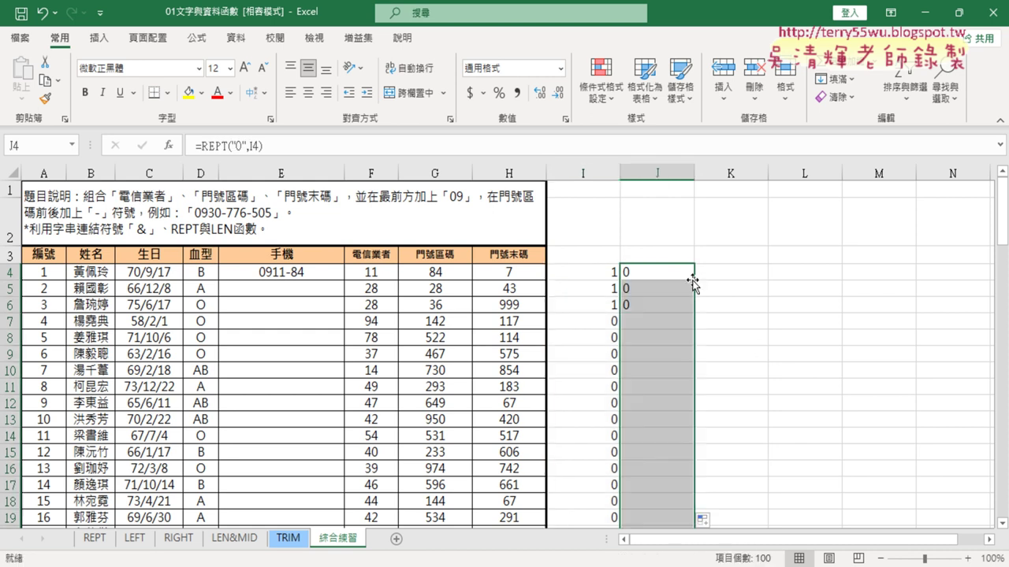
- Review the filled count and zero results down columns I and J
left_click(603, 273)
mouse_move(603, 273)
left_mouse_down()
mouse_move(649, 307)
mouse_move(650, 324)
left_mouse_up()
scroll(653, 370, "down", 5)
scroll(653, 371, "down", 2)
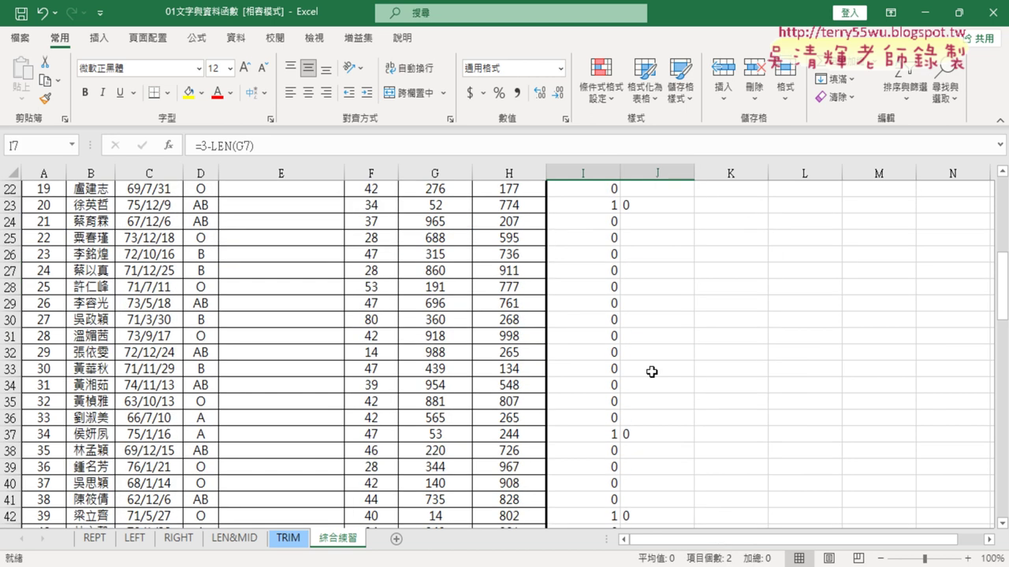
scroll(646, 318, "up", 1)
left_click(626, 254)
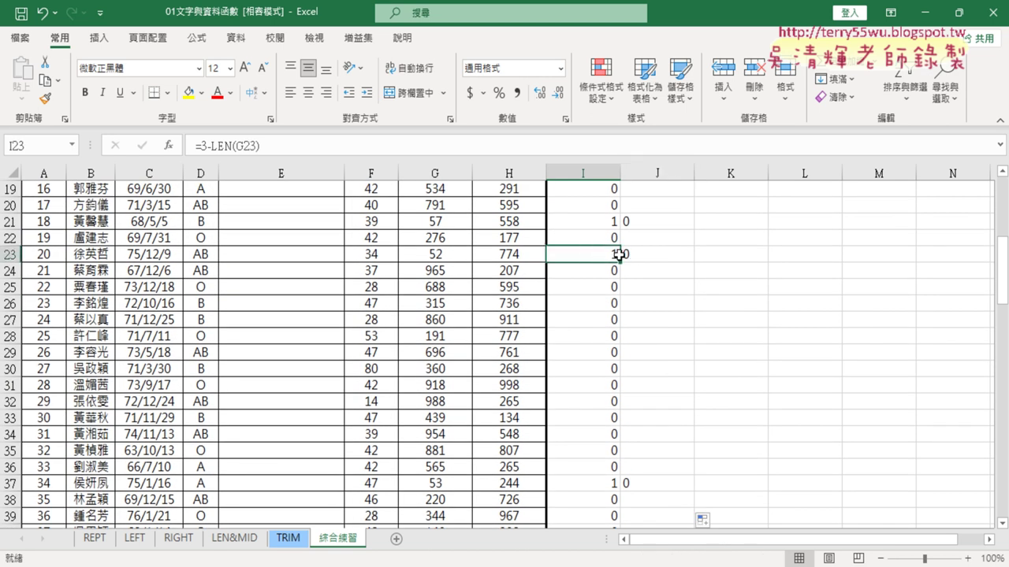
scroll(639, 314, "down", 4)
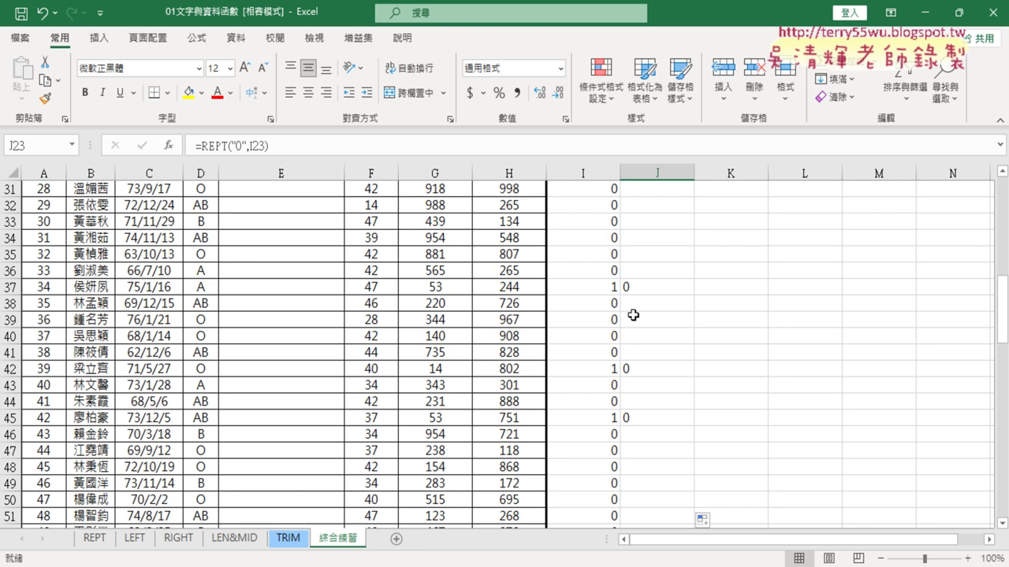
scroll(633, 315, "up", 6)
scroll(630, 288, "up", 4)
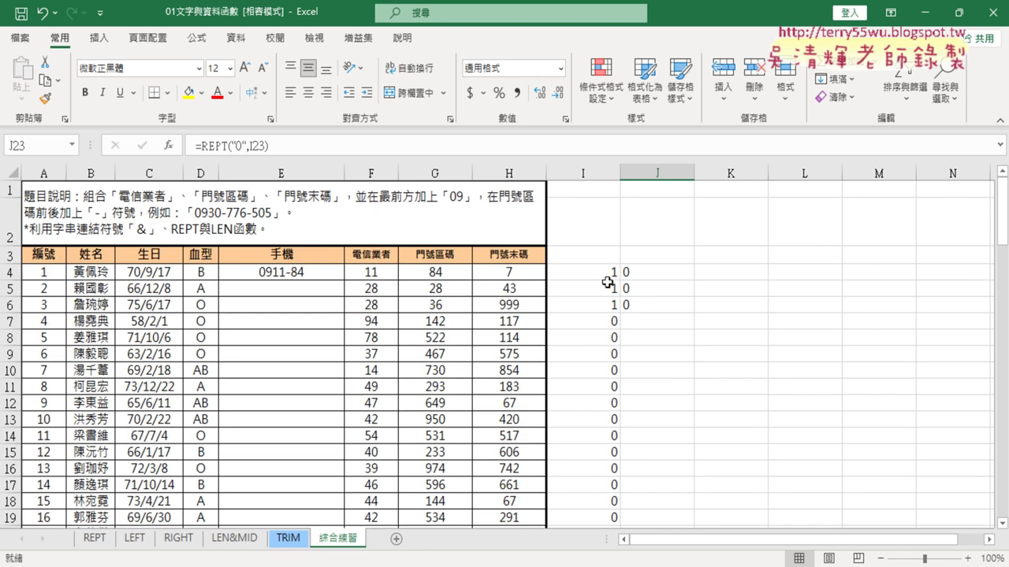
- Compare the formulas in I4, E4 and J4, then select 3-LEN(G4) in I4's formula
left_click(596, 271)
left_click(306, 272)
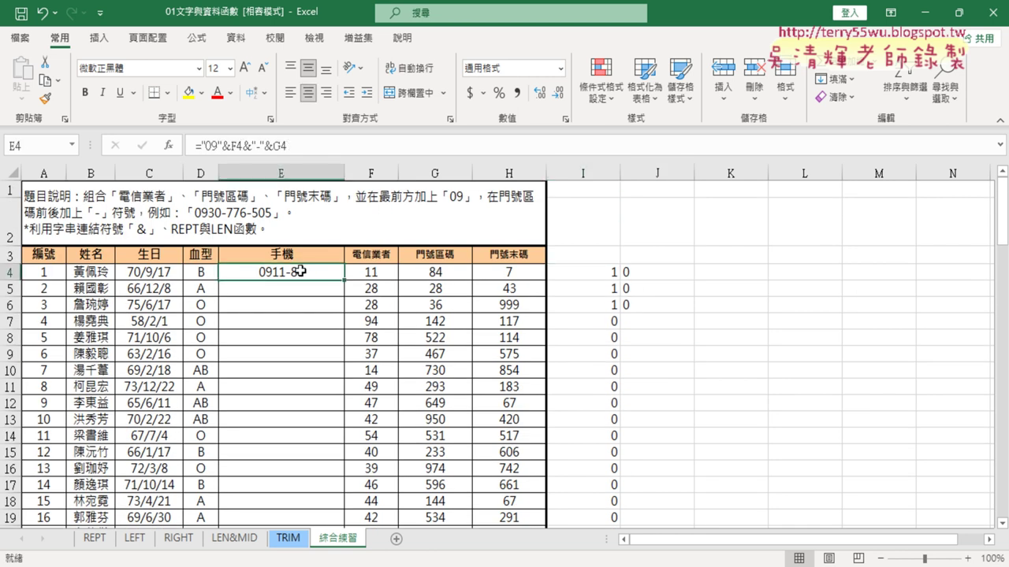
left_click(605, 271)
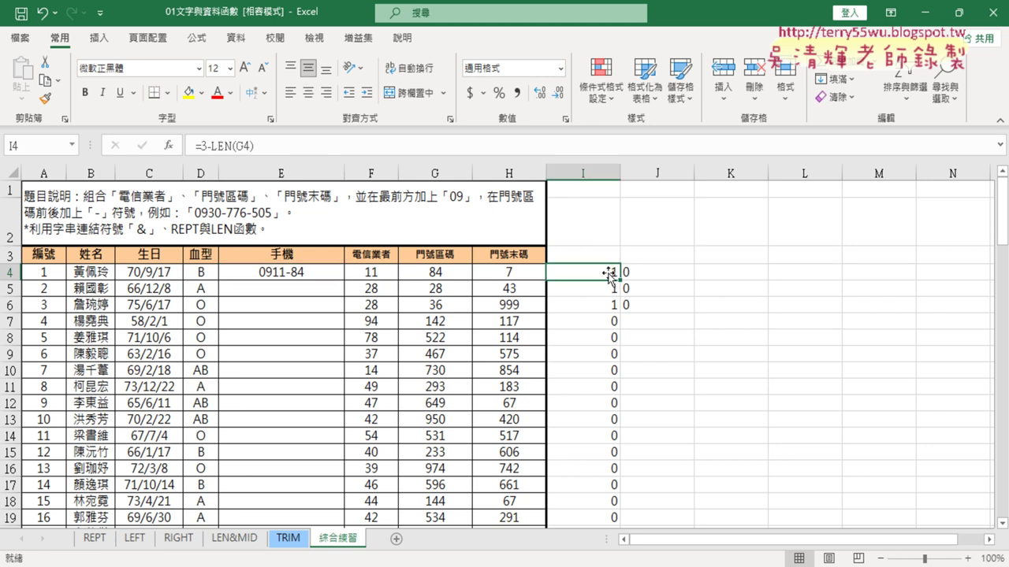
left_click(671, 277)
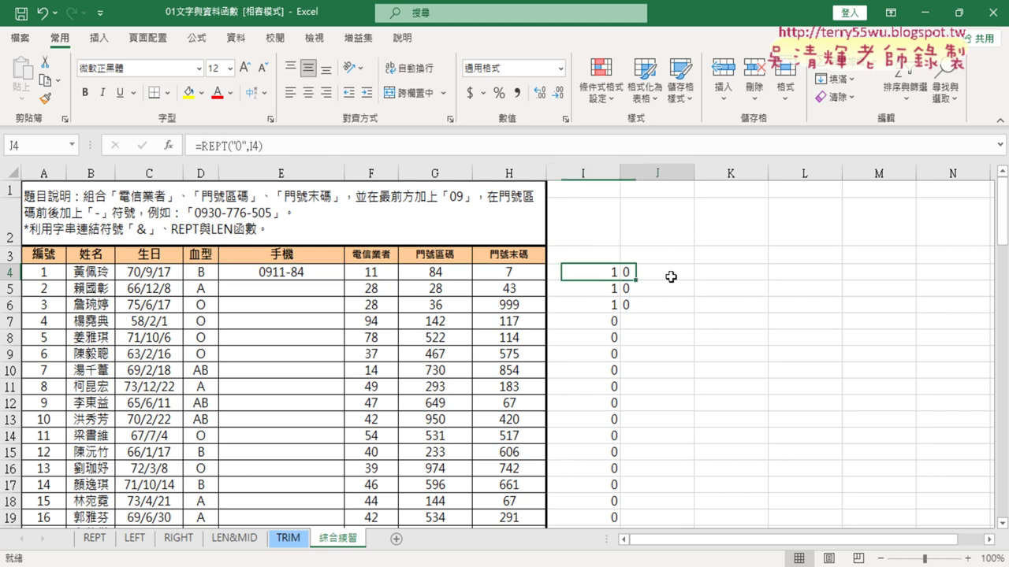
left_click(589, 273)
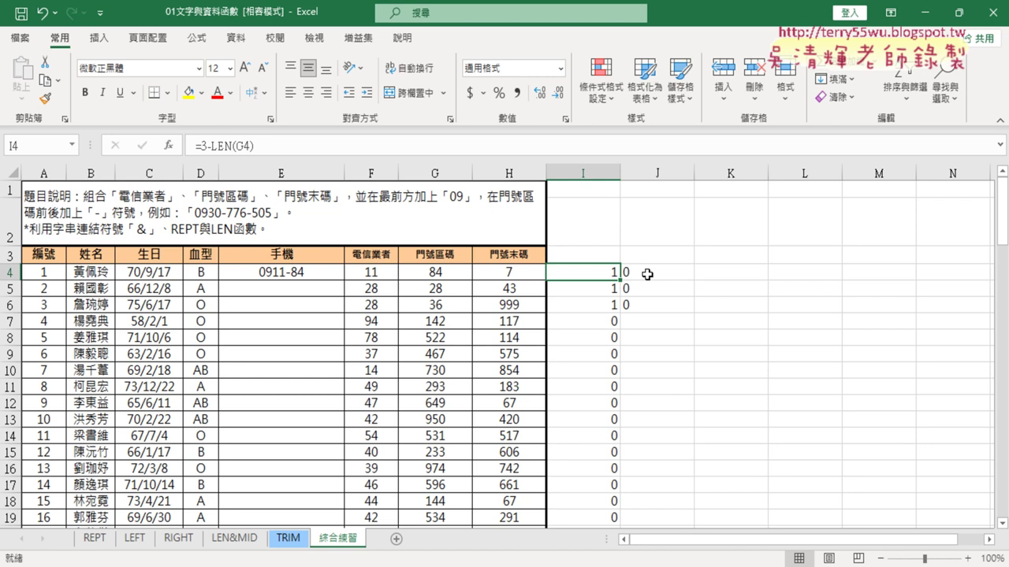
left_click(674, 273)
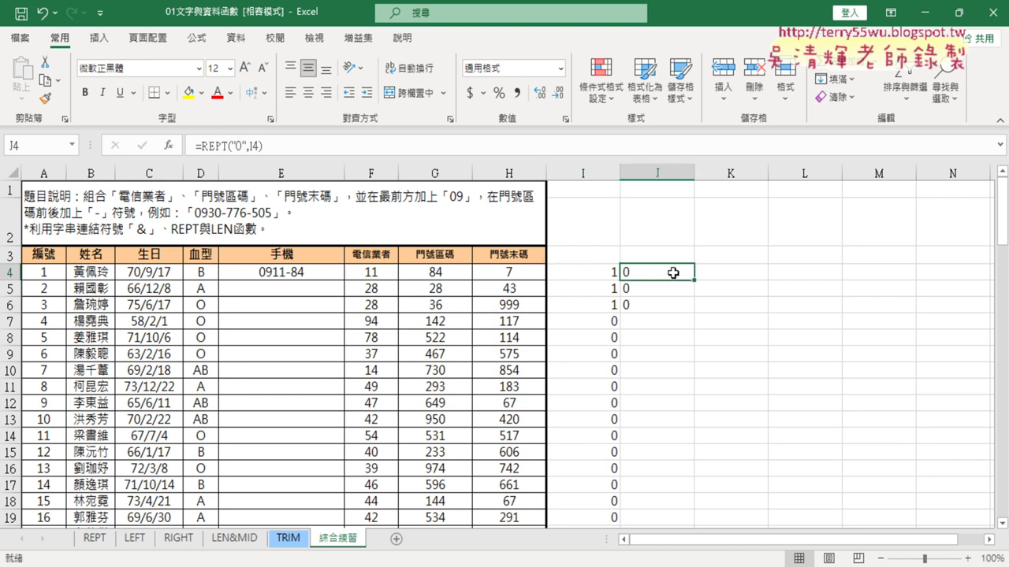
left_click(570, 276)
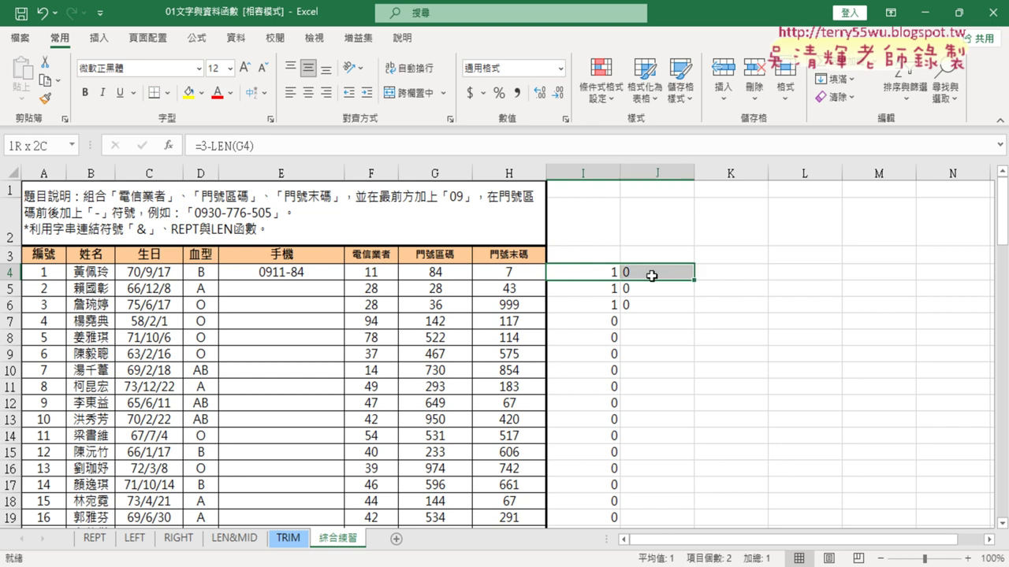
left_click_drag(619, 278, 651, 275)
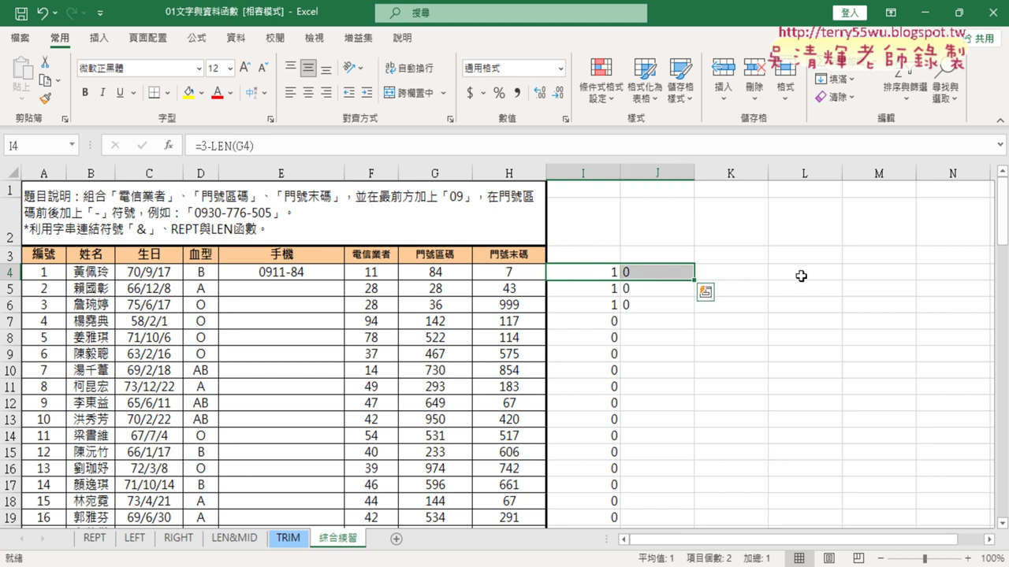
left_click(585, 275)
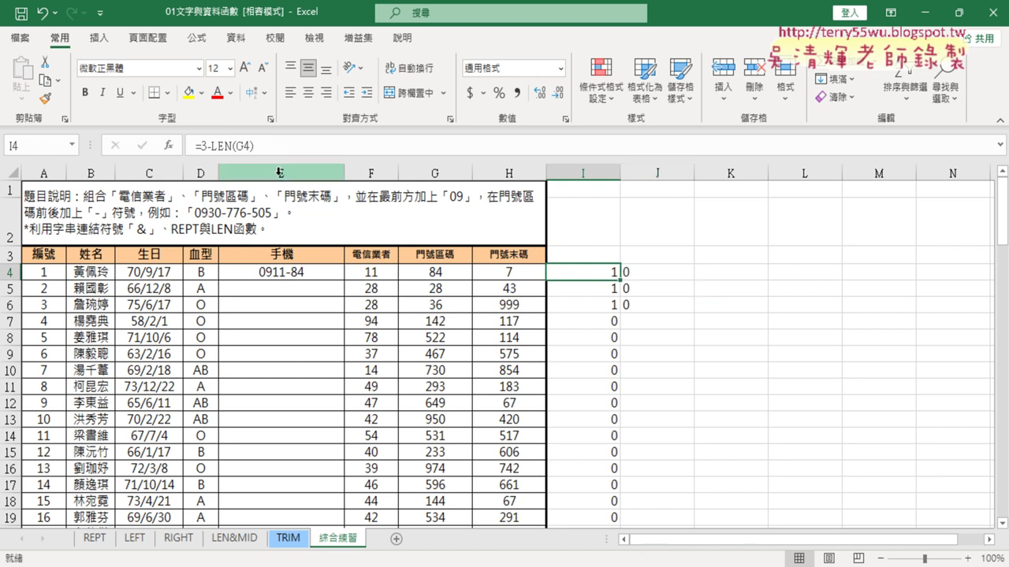
left_click_drag(201, 146, 250, 146)
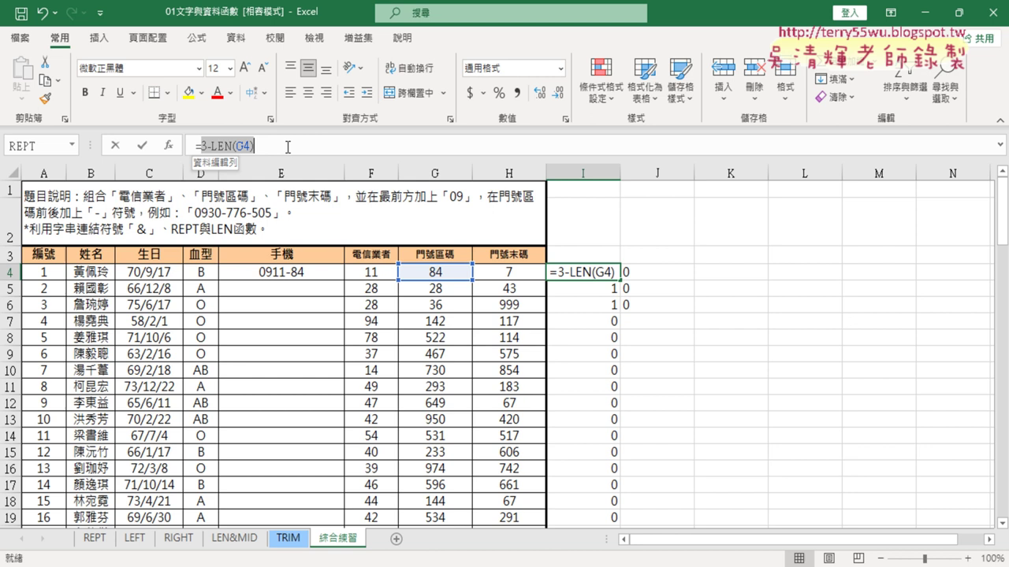
- Cut 3-LEN(G4) from I4's formula and start a REPT function in its place
right_click(241, 147)
left_click(263, 157)
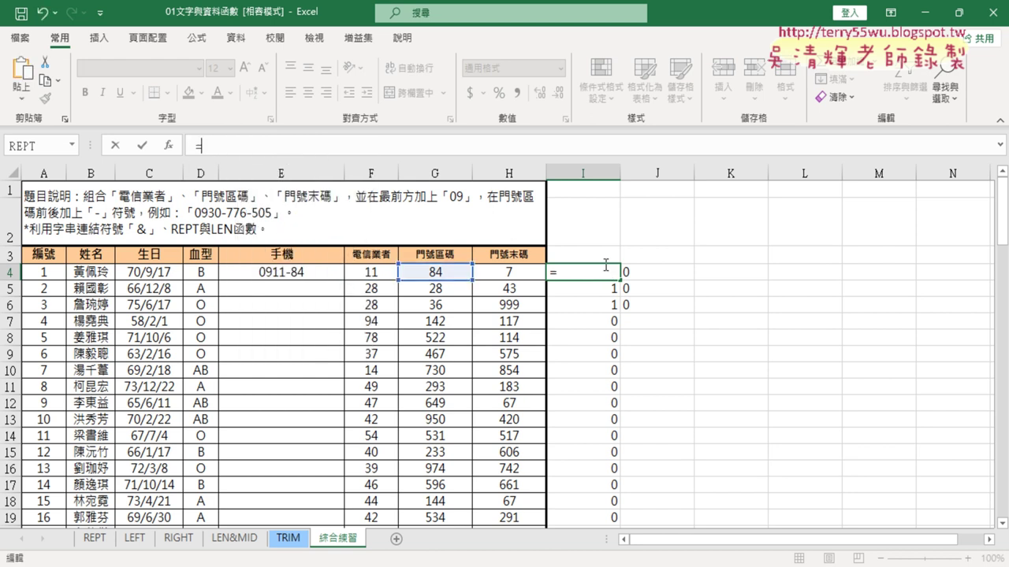
left_click(168, 147)
left_click(992, 315)
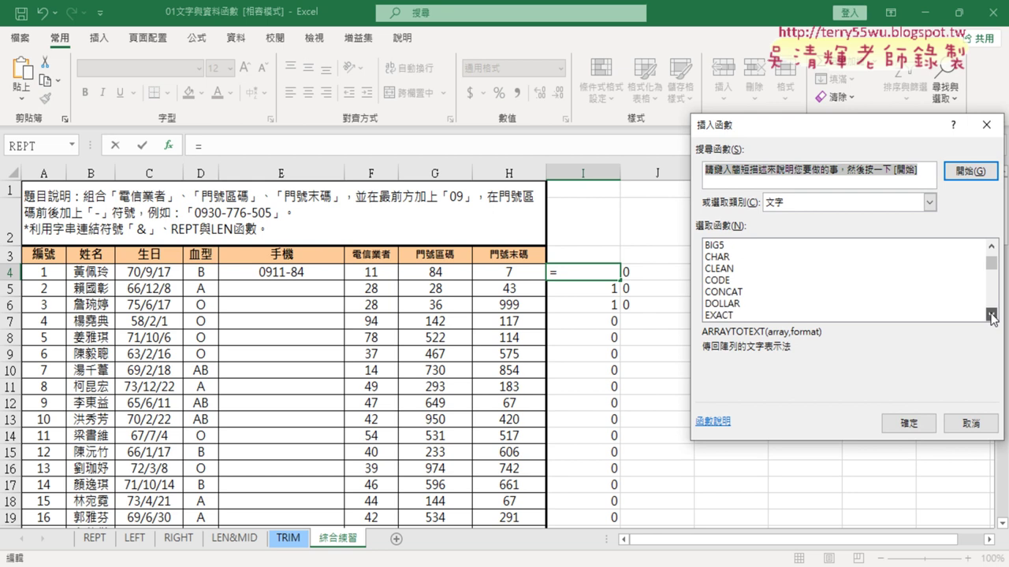
left_click(991, 314)
left_click(991, 314)
left_click(991, 315)
left_click(991, 314)
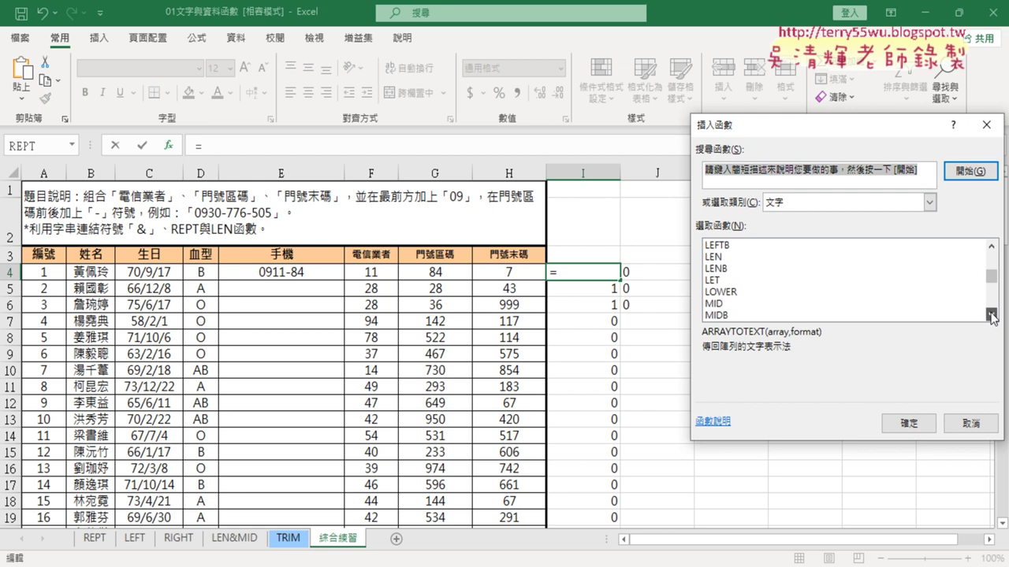
left_click(991, 314)
left_click(991, 314)
left_click(992, 315)
left_click(992, 314)
left_click(992, 314)
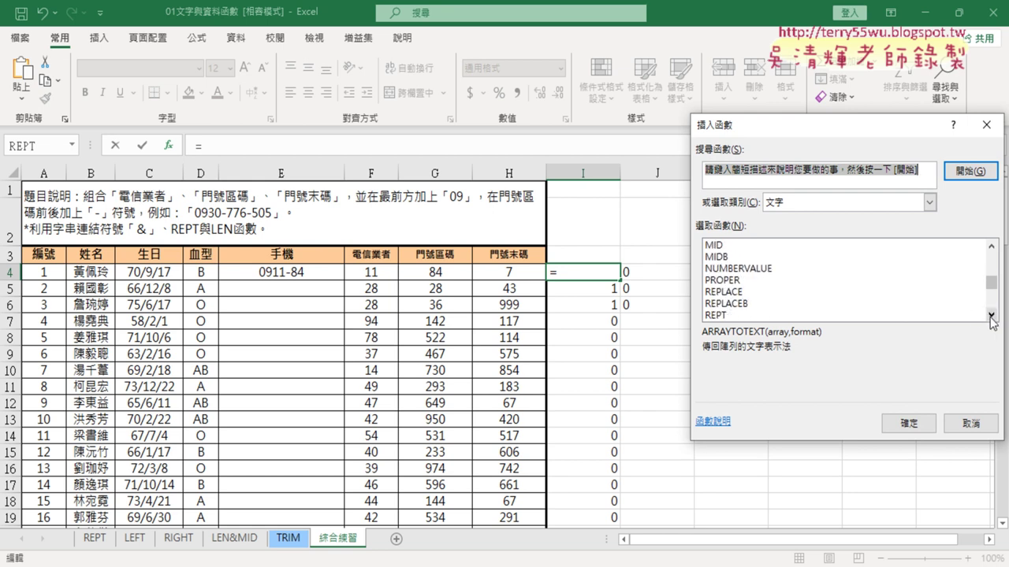
left_click(757, 315)
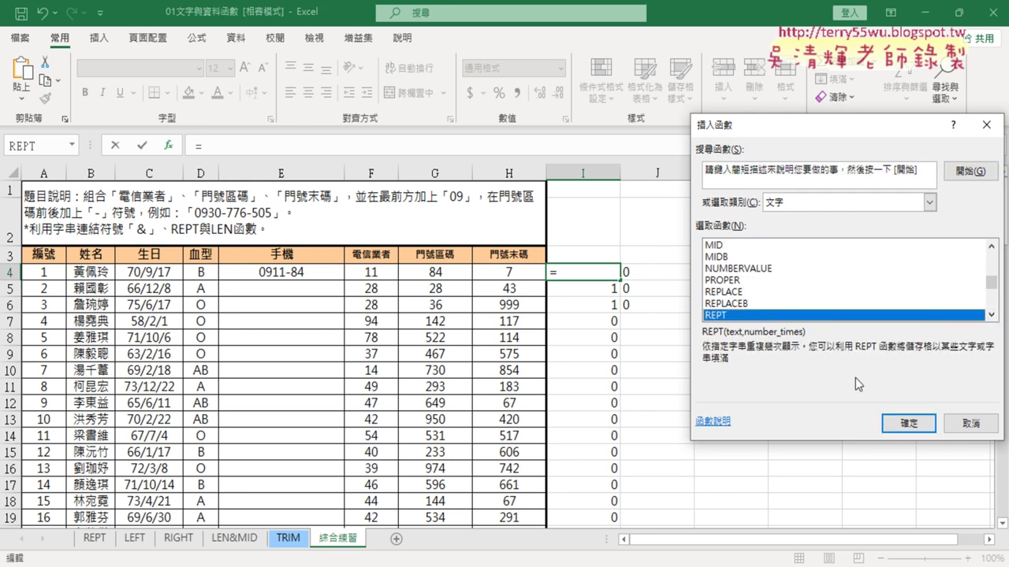
left_click(909, 423)
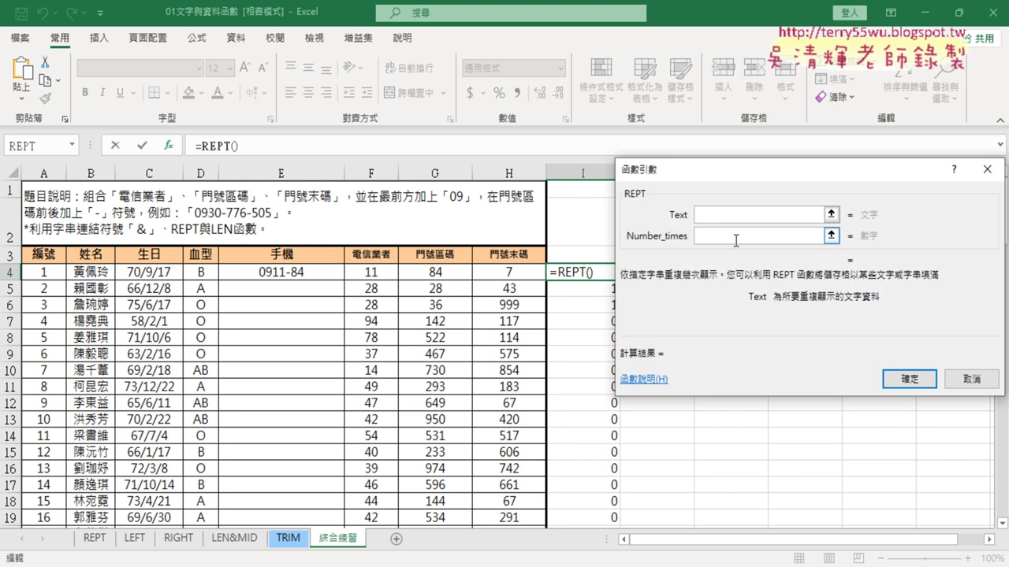
- Set REPT's arguments to "0" and 3-LEN(G4), then fill I4 down column I
type("\"0\"")
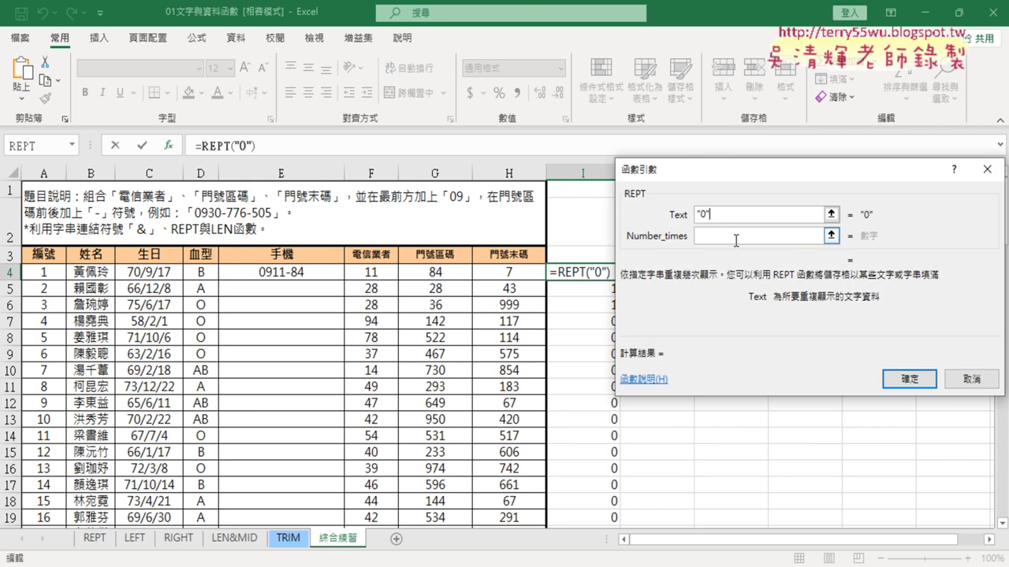
left_click(710, 236)
type("3")
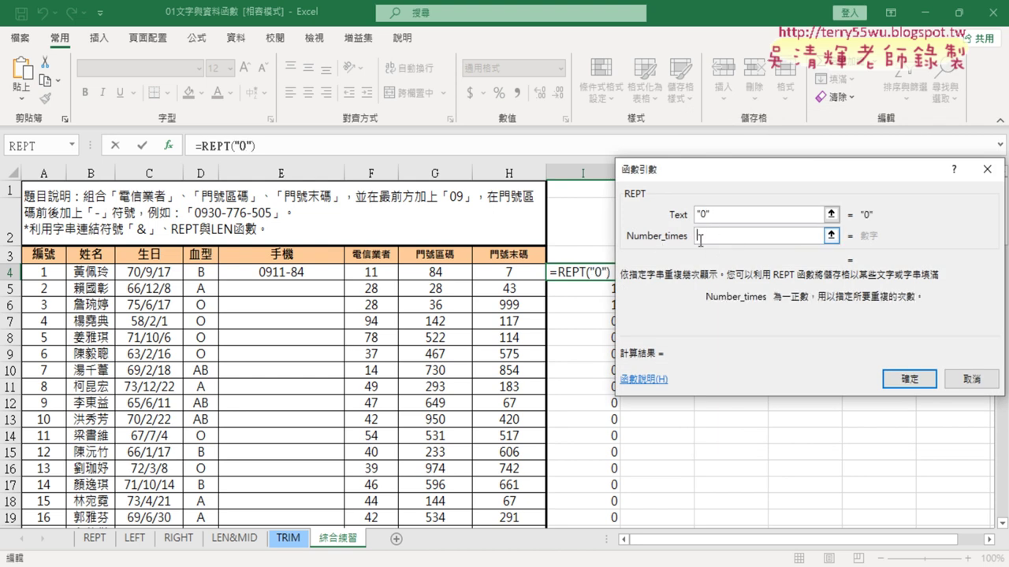
type("-LEN(G4)")
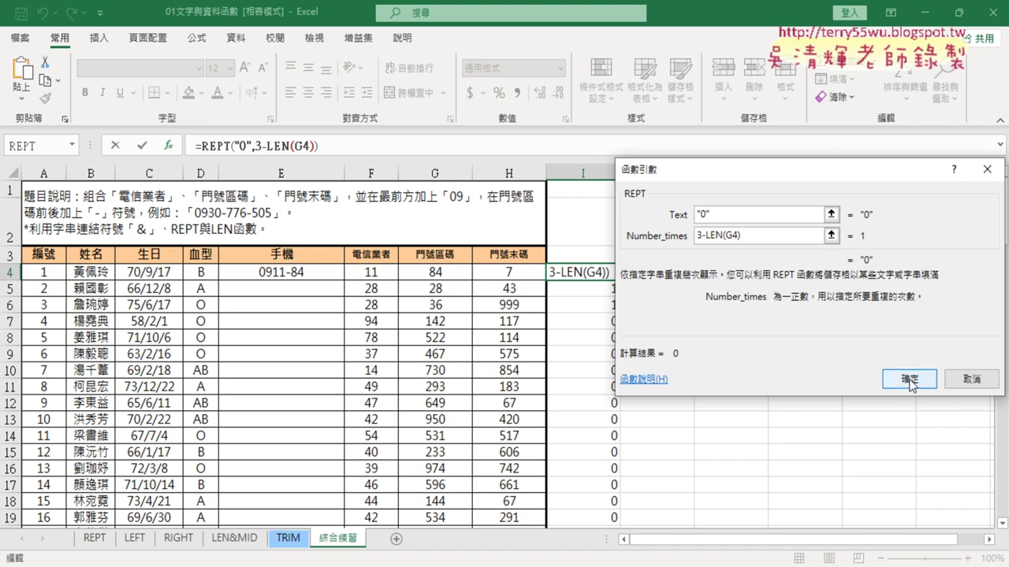
left_click(909, 379)
double_click(621, 282)
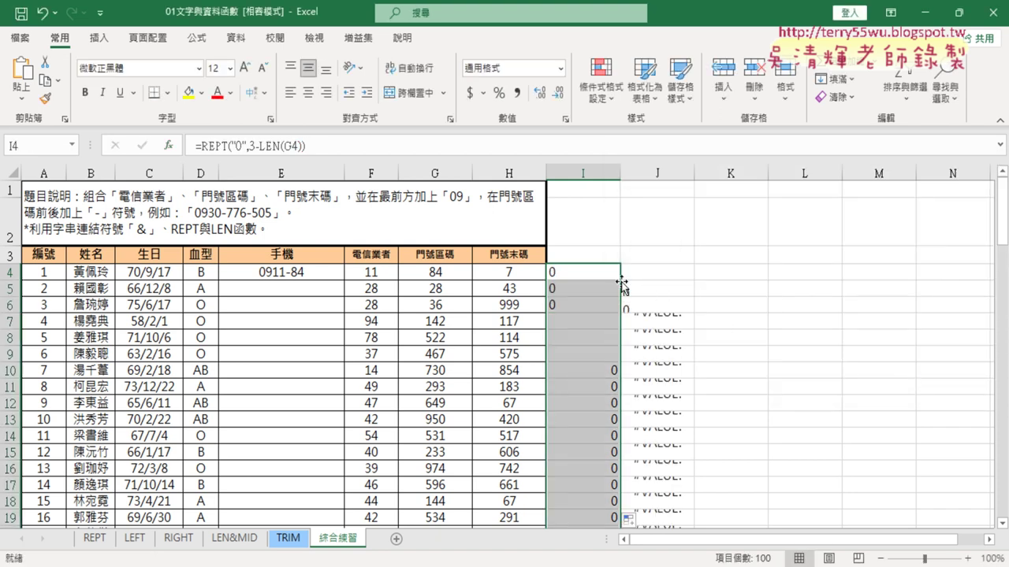
- Clear the #VALUE! results from helper column J
left_click(669, 172)
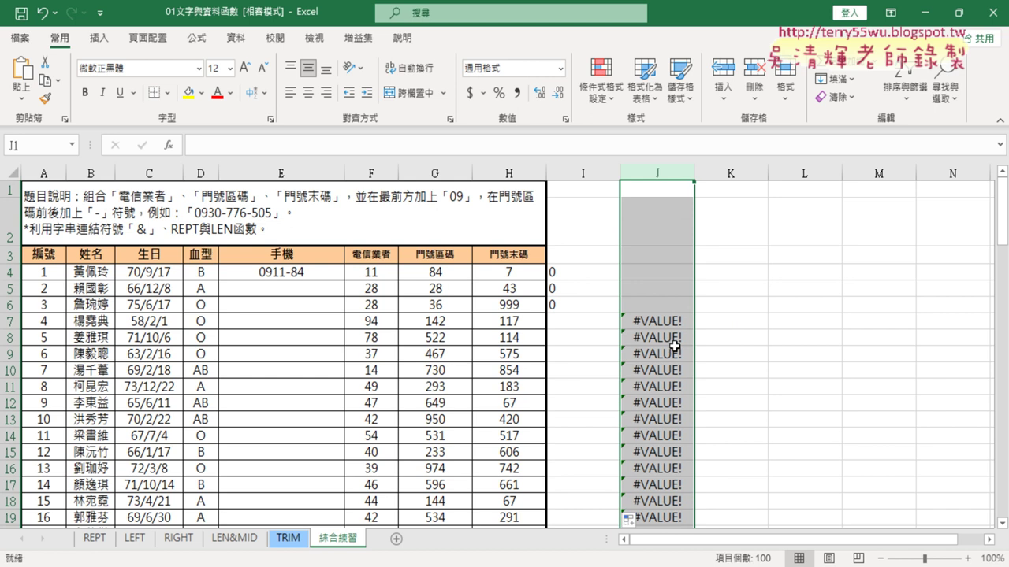
right_click(674, 345)
left_click(741, 228)
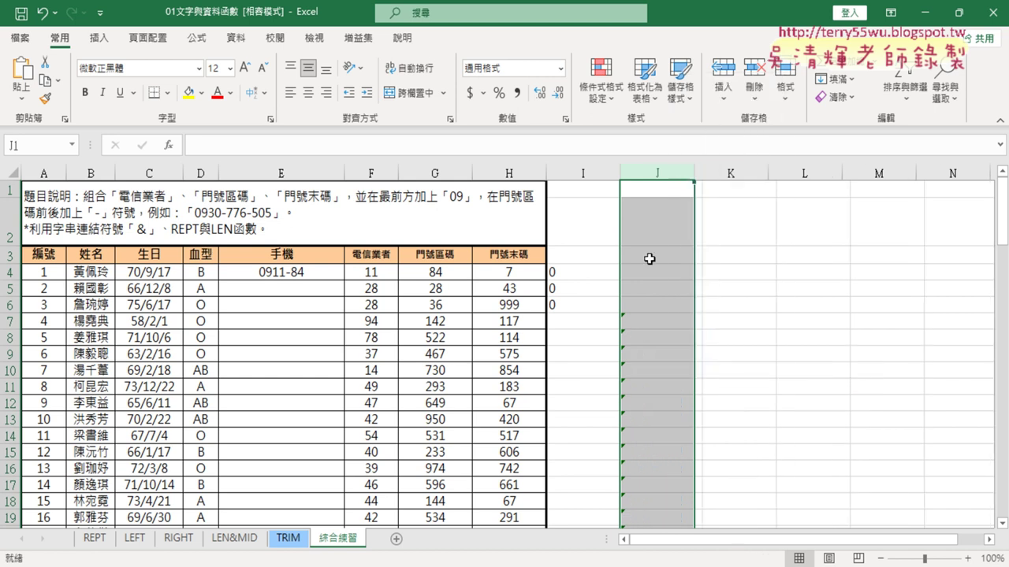
left_click(578, 269)
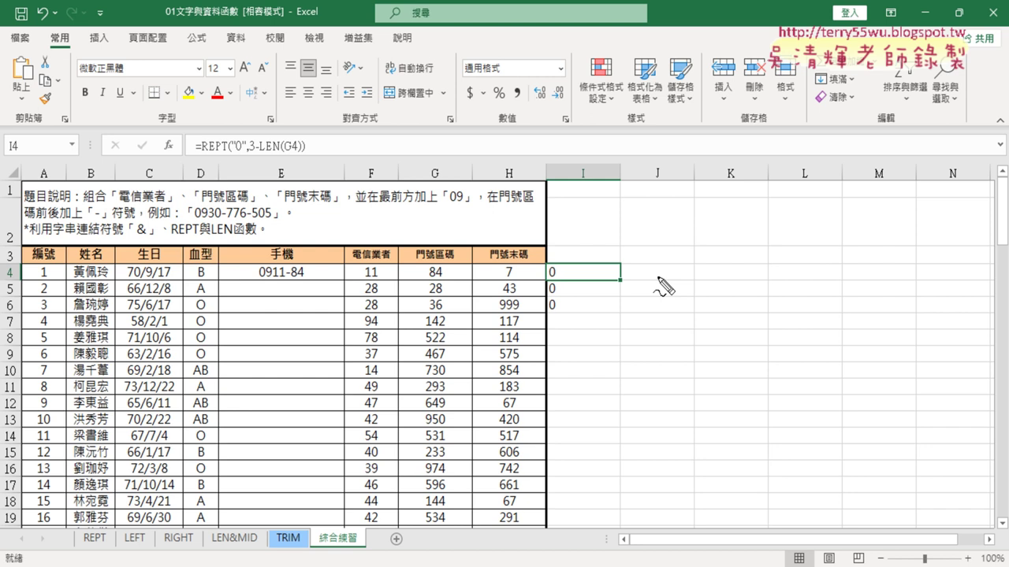
mouse_move(193, 151)
left_mouse_down()
mouse_move(319, 168)
mouse_move(272, 120)
mouse_move(193, 158)
left_mouse_up()
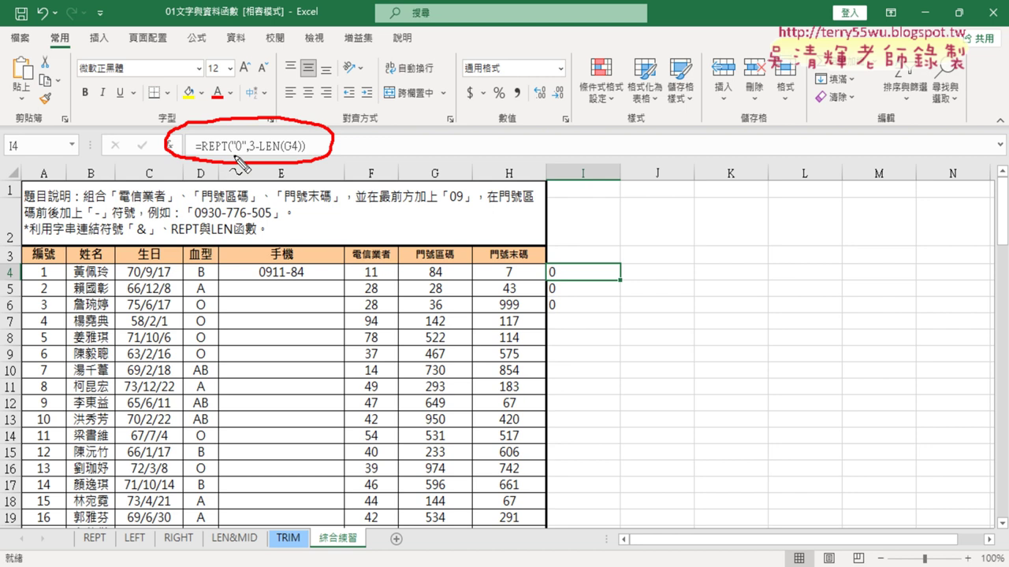
left_click_drag(233, 158, 293, 157)
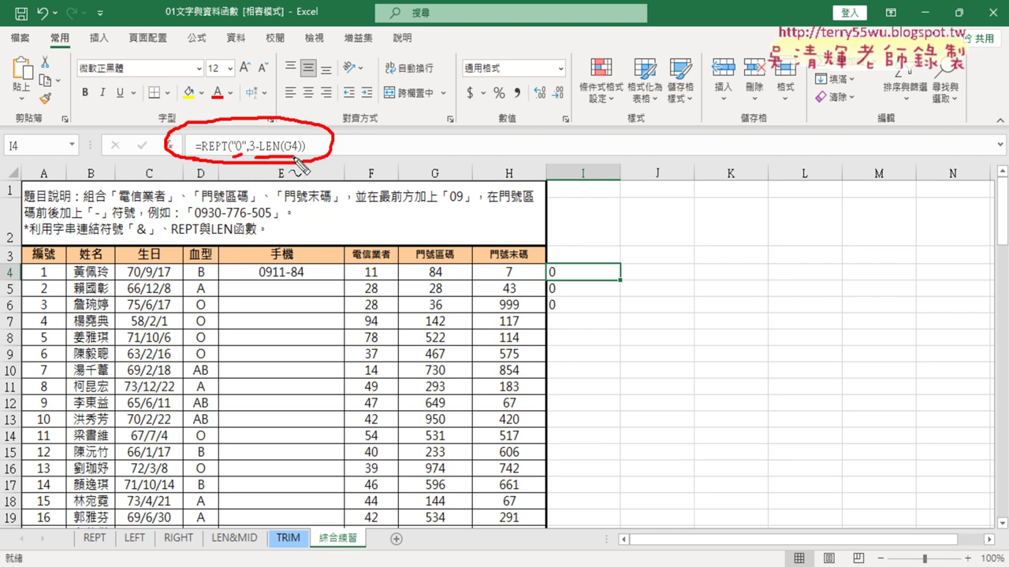
key("Escape")
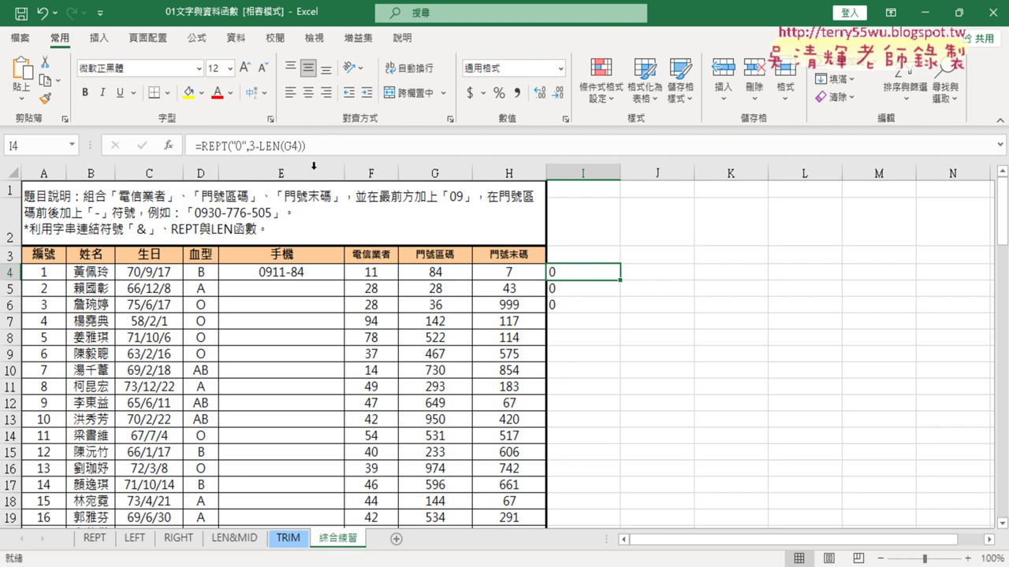
left_click(218, 145)
left_click(201, 146)
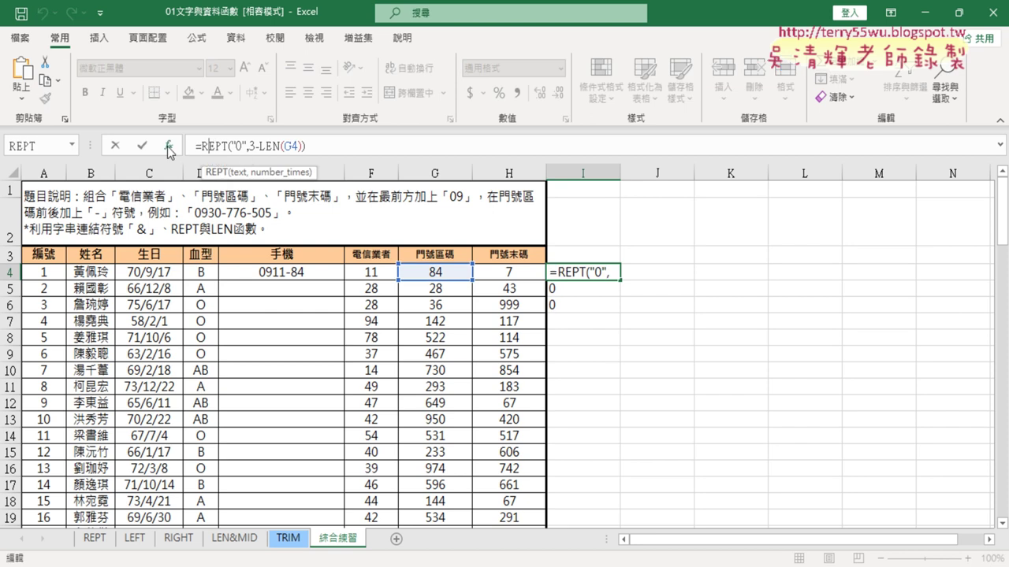
left_click(168, 147)
mouse_move(718, 177)
left_mouse_down()
mouse_move(743, 176)
mouse_move(724, 178)
left_mouse_up()
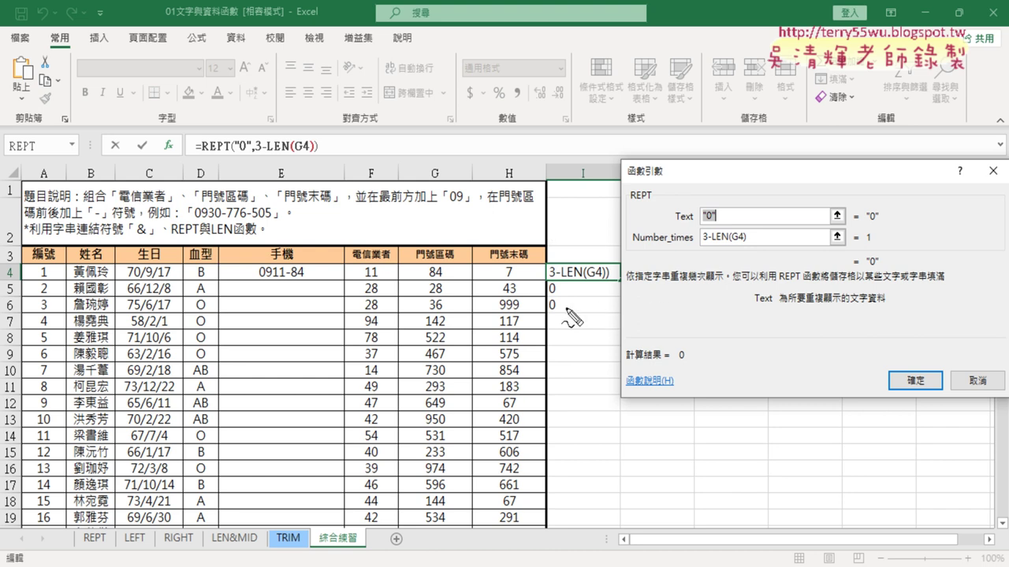
mouse_move(348, 178)
left_mouse_down()
mouse_move(304, 264)
mouse_move(293, 259)
mouse_move(256, 284)
mouse_move(311, 268)
left_mouse_up()
left_click(915, 381)
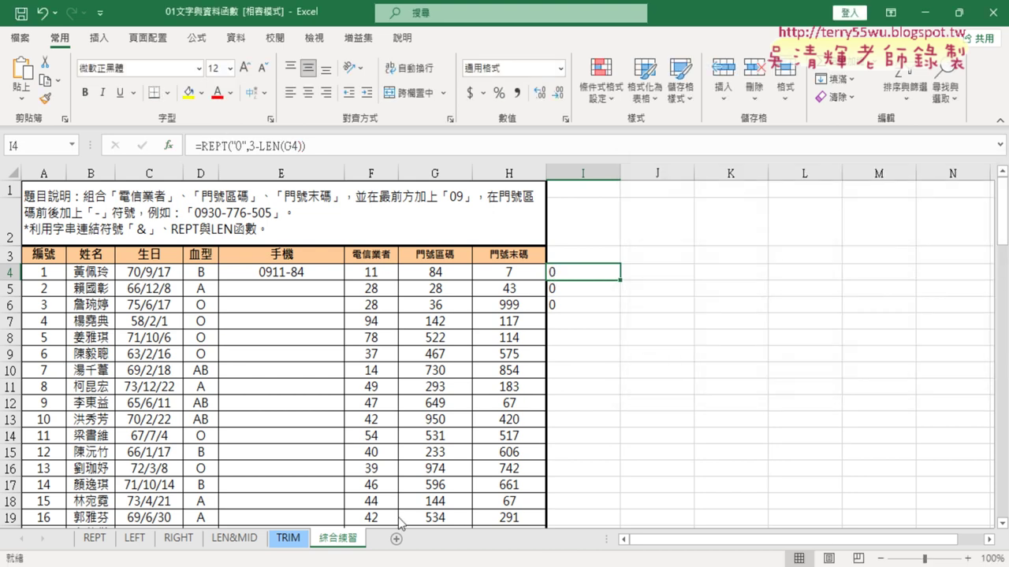
- Go up to the course folder in Drive, enter 01_文字與資料函數, and open the 01_文字與資料函數程式碼 Doc
left_click(531, 544)
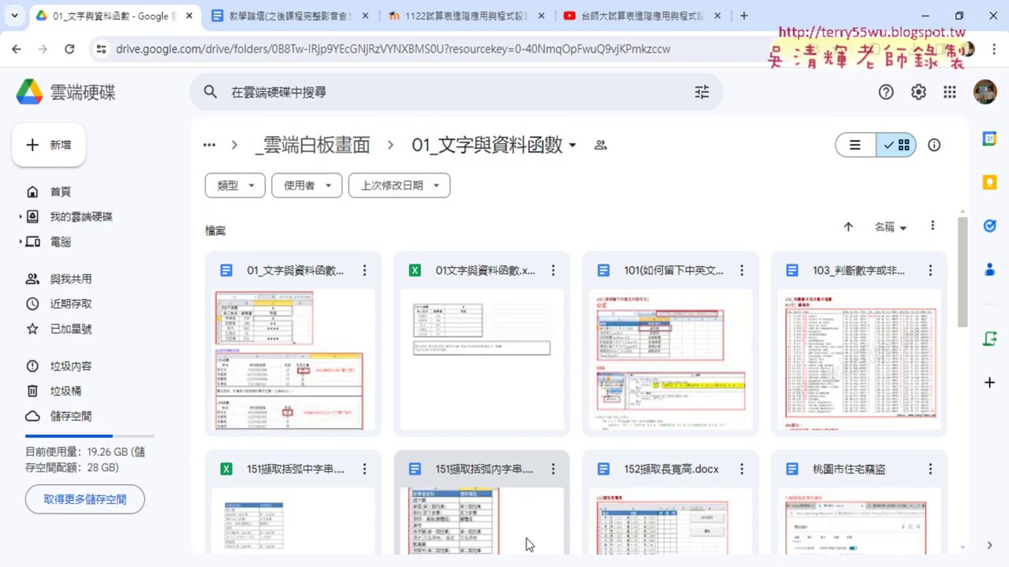
left_click(329, 150)
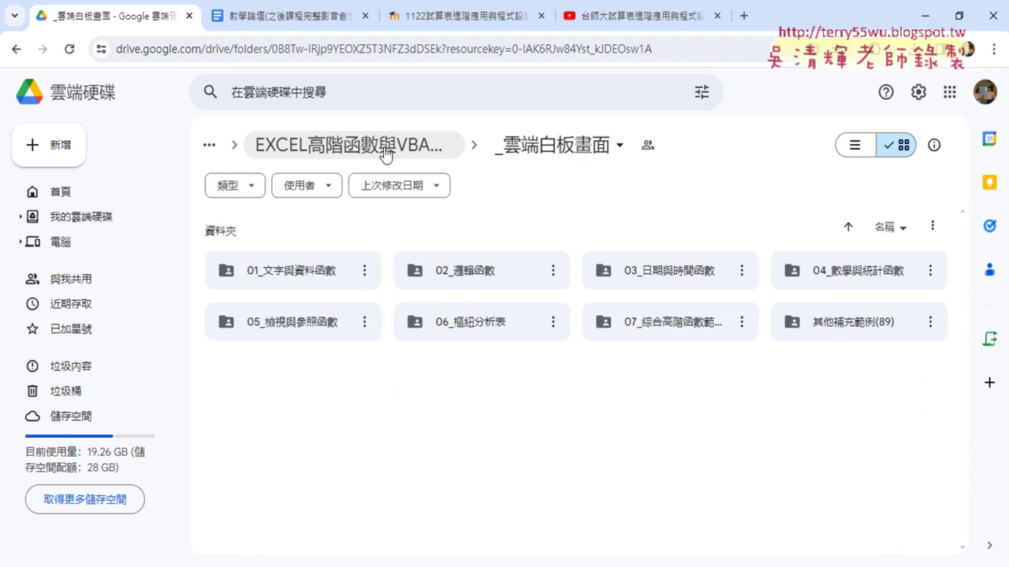
left_click(298, 284)
double_click(297, 283)
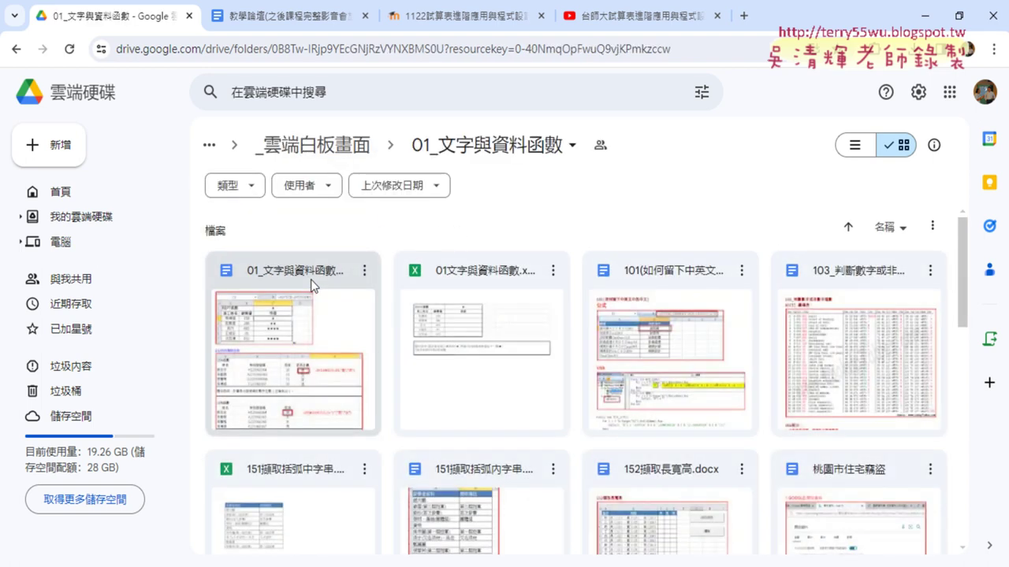
double_click(292, 347)
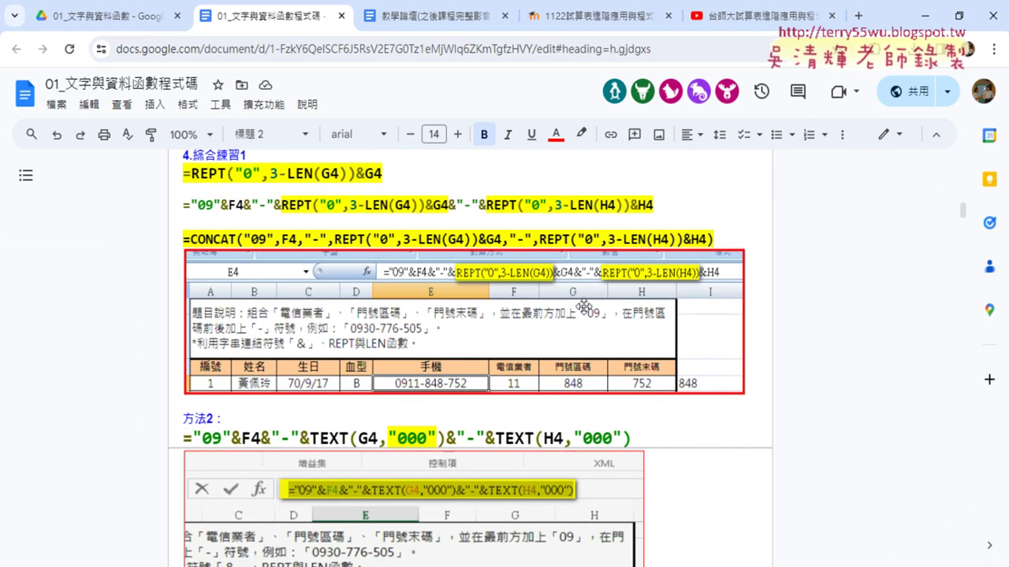
scroll(584, 305, "down", 3)
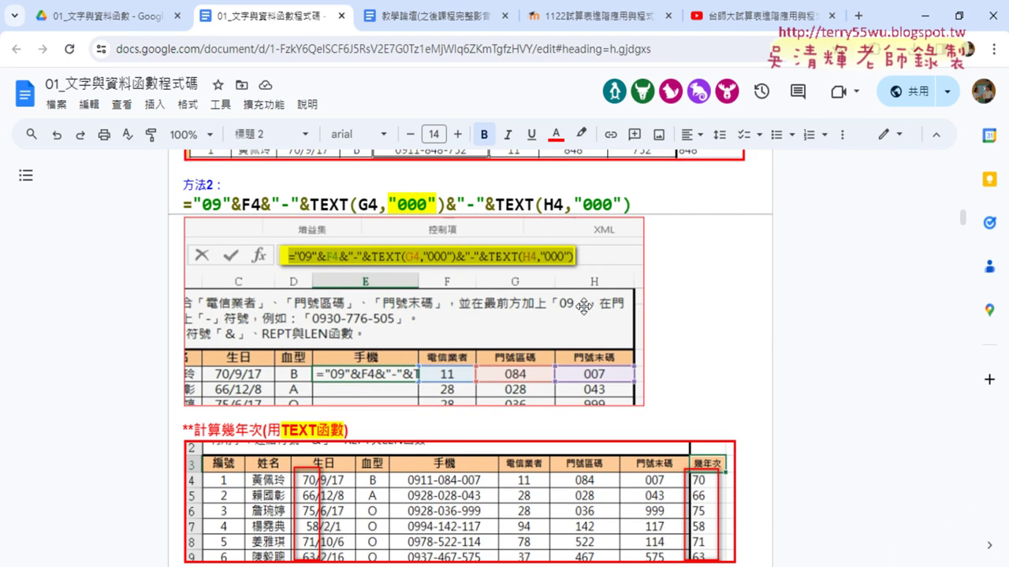
scroll(584, 306, "up", 5)
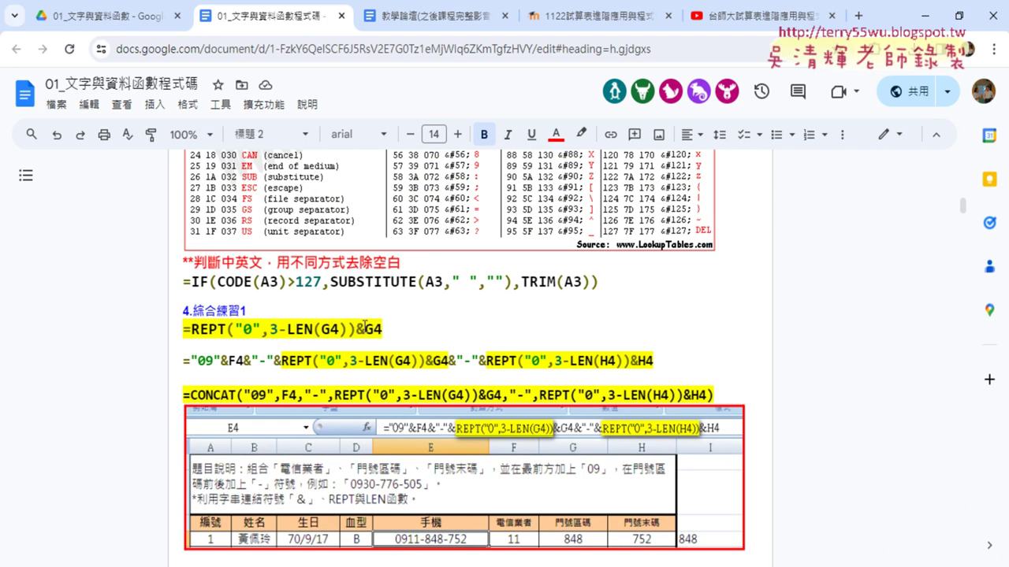
left_click_drag(384, 330, 180, 335)
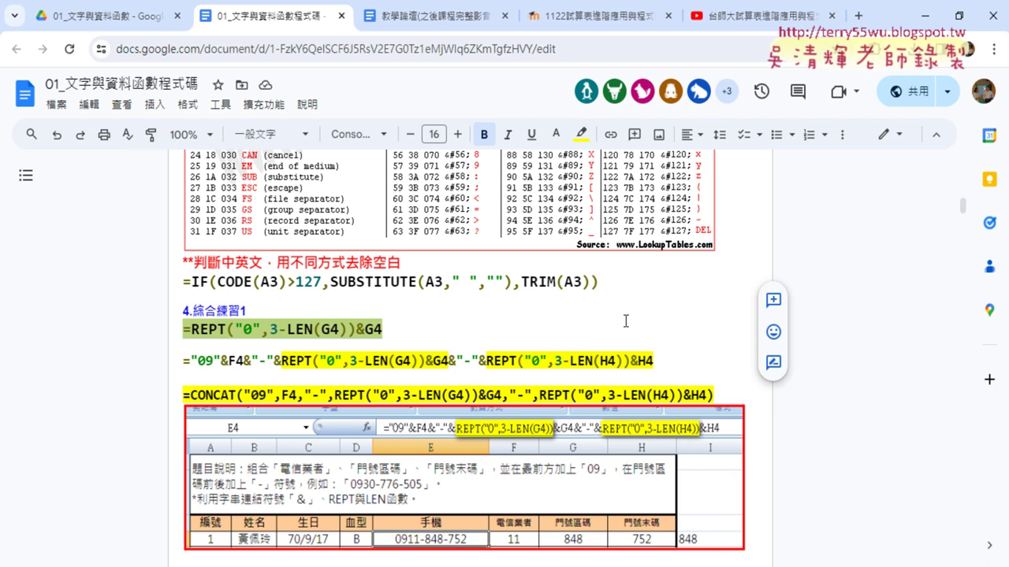
scroll(612, 317, "up", 5)
scroll(607, 315, "up", 5)
scroll(604, 315, "up", 5)
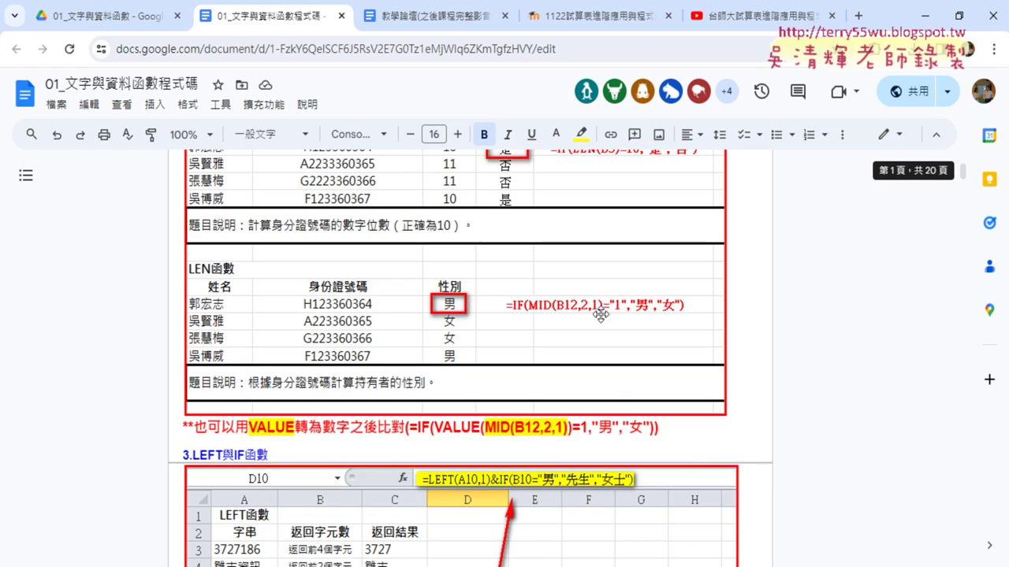
scroll(601, 314, "up", 5)
scroll(601, 314, "up", 3)
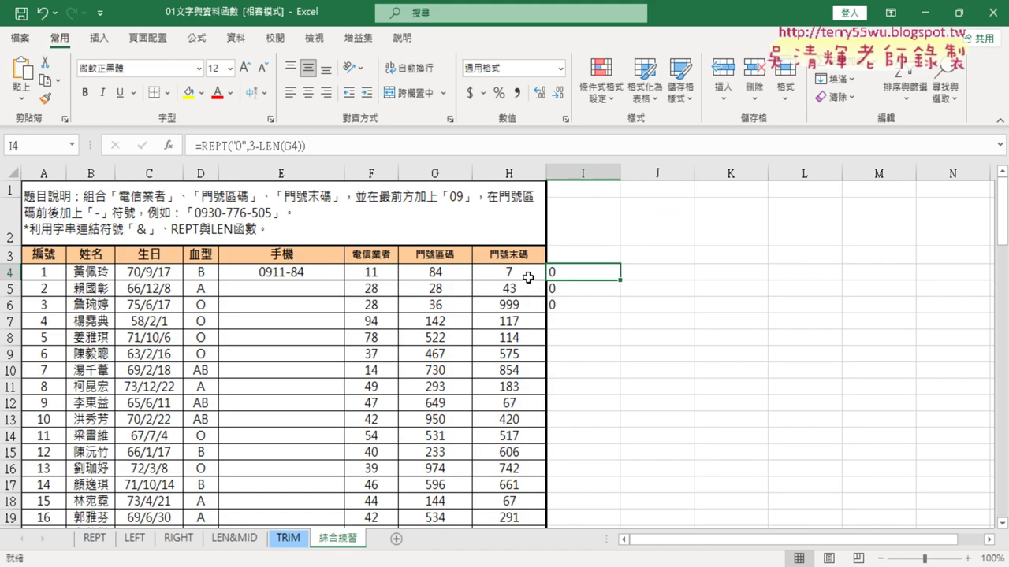
left_click(271, 146)
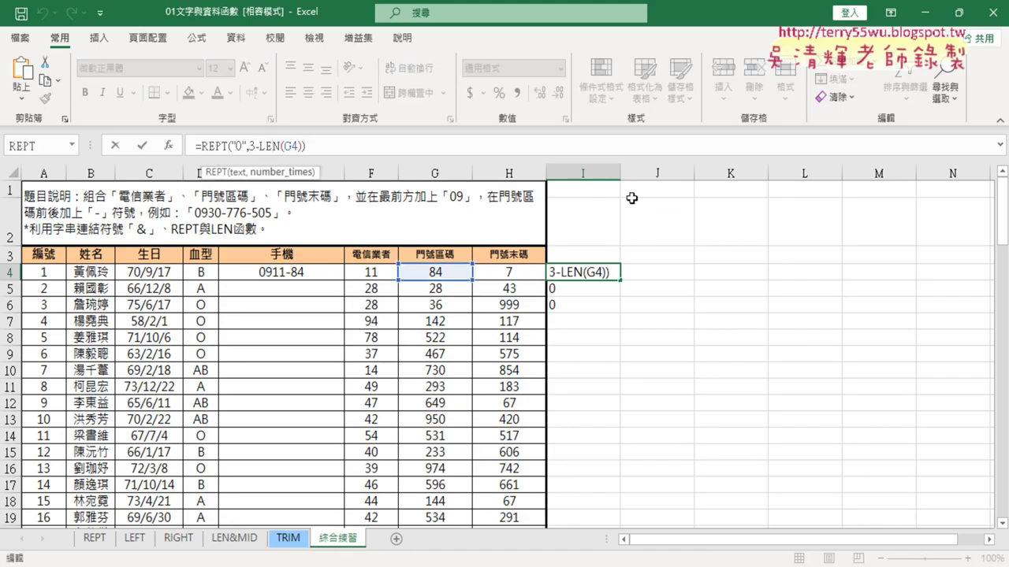
left_click(223, 146)
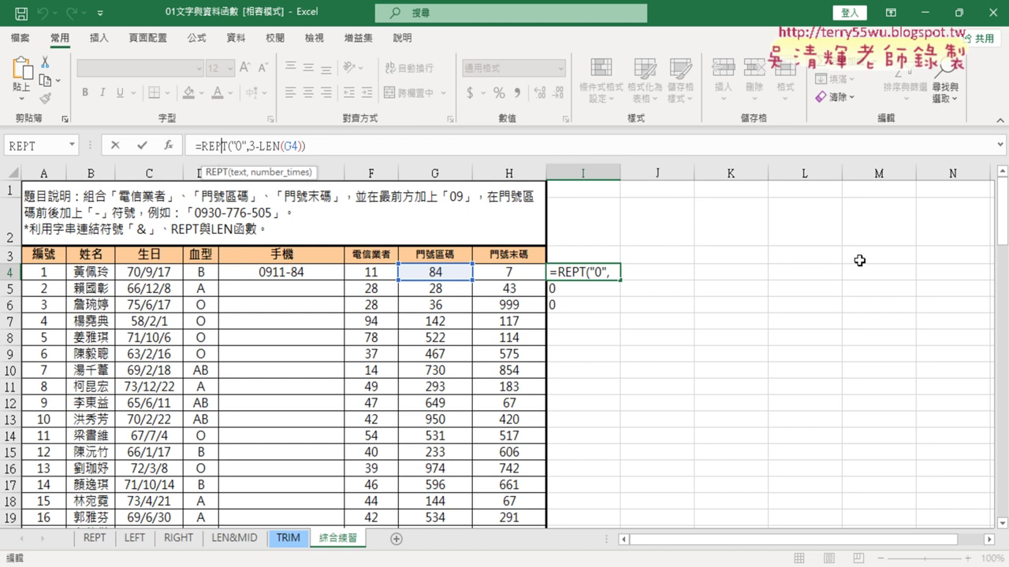
left_click(143, 146)
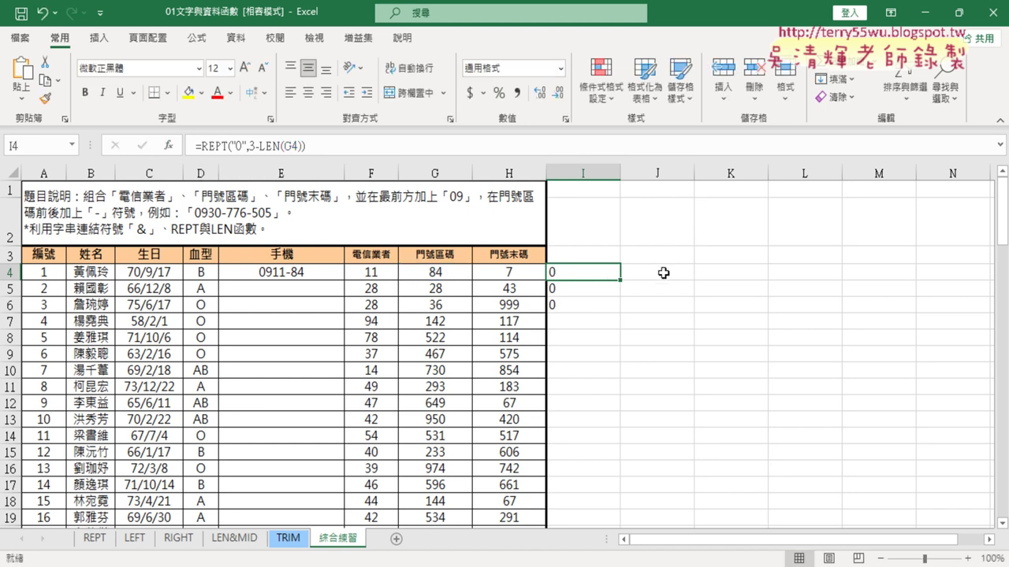